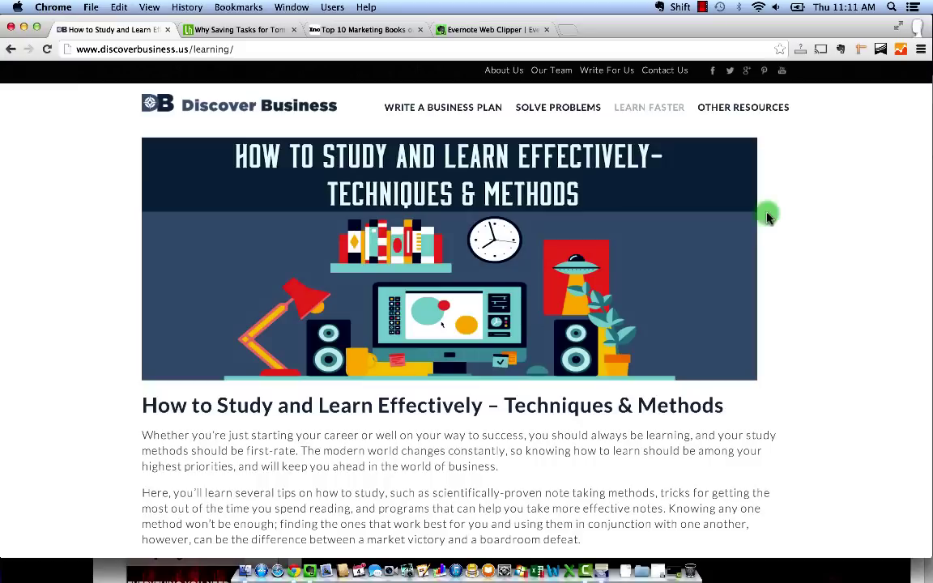
Open the Evernote Web Clipper page and view its download options for the different browsers.
left_click(496, 30)
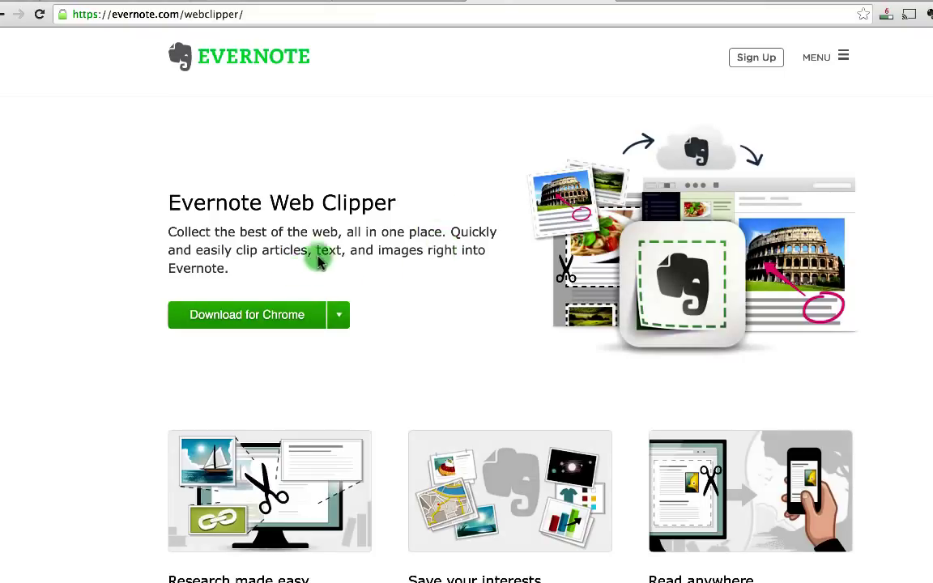
scroll(433, 200, "down", 2)
scroll(433, 199, "down", 2)
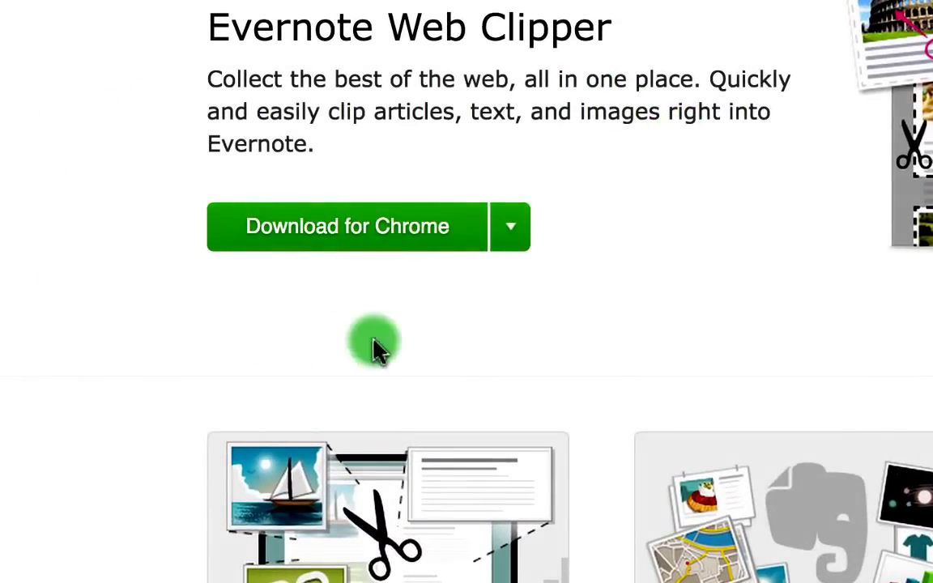
left_click(515, 235)
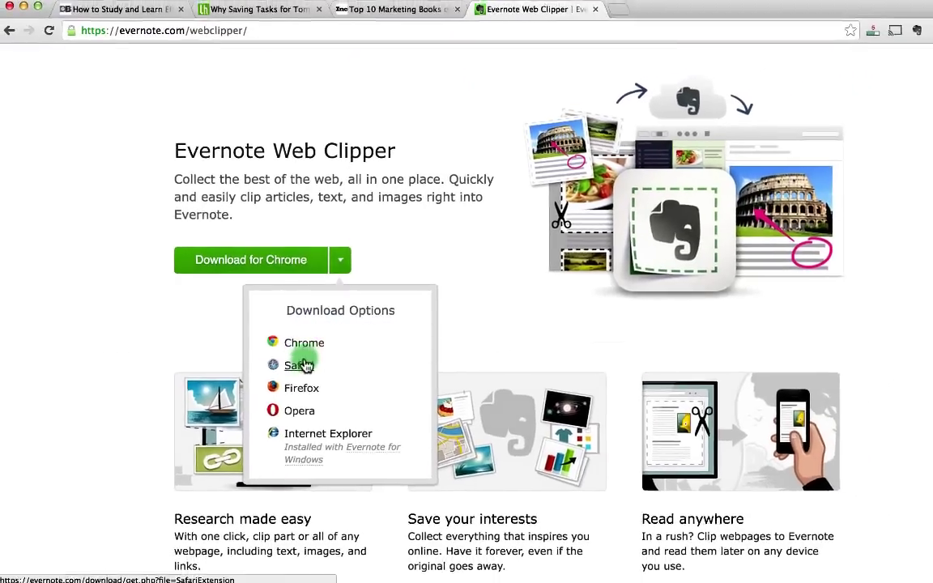
left_click(304, 365)
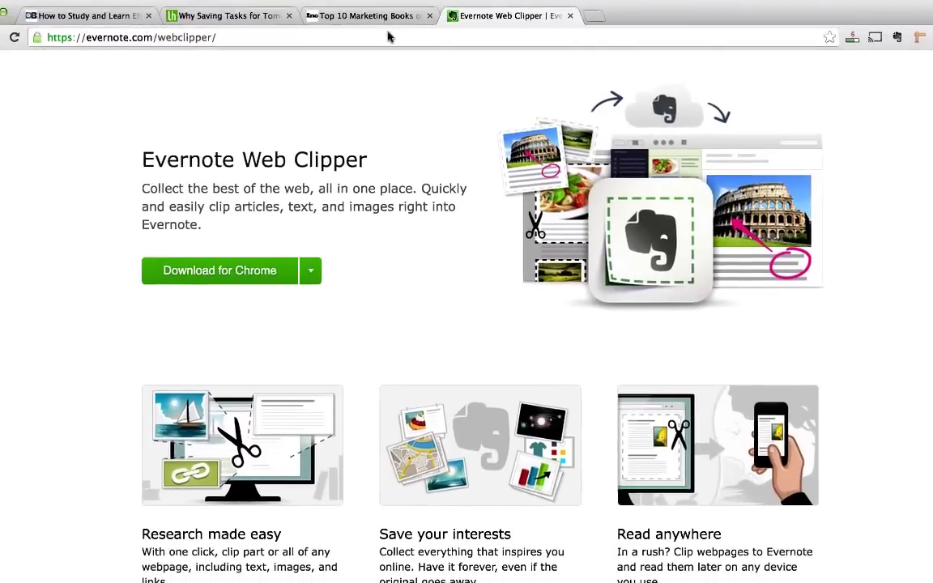
Start the Evernote Web Clipper on the Discover Business article "How to Study and Learn Effectively".
left_click(77, 18)
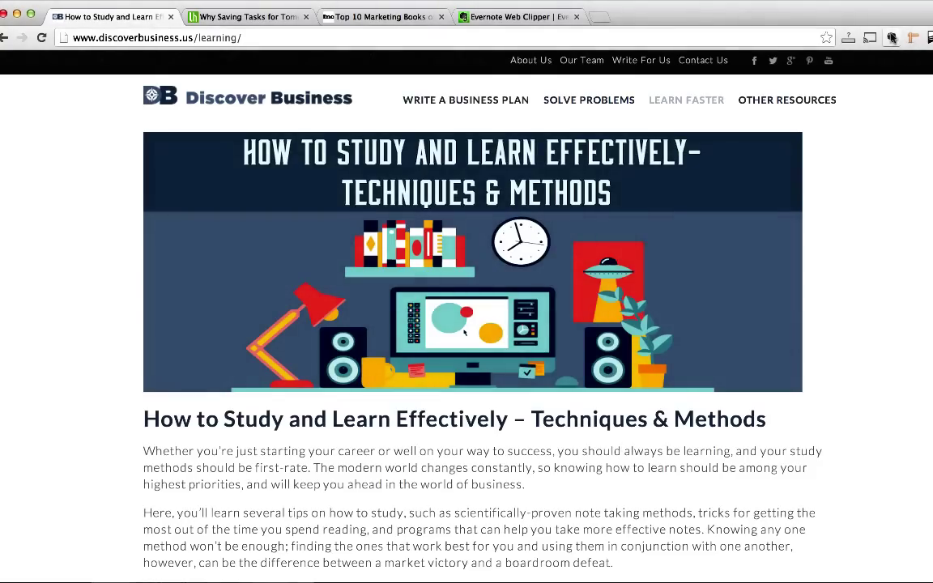
left_click(891, 38)
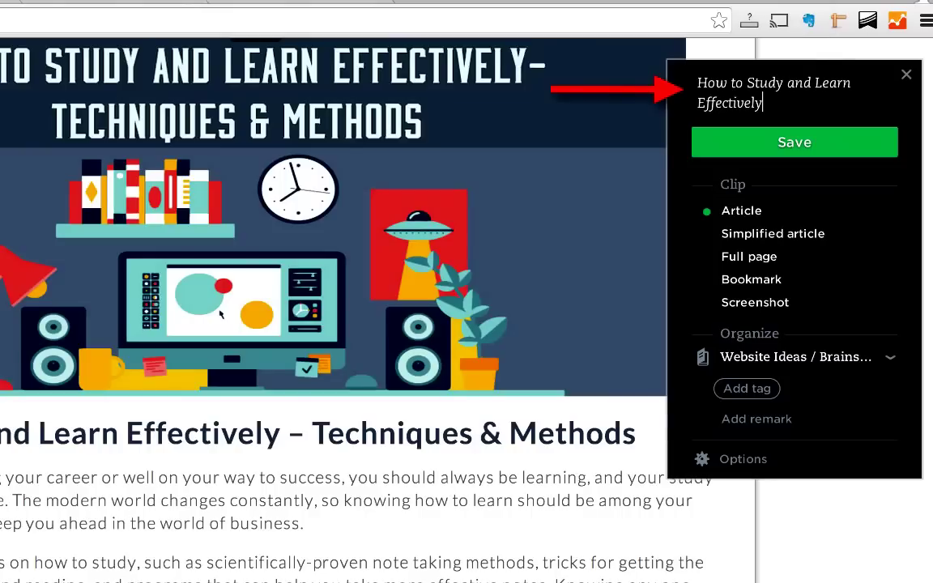
Copy the clip's title, replace it with "New Note", and restore the original title.
key("ctrl+a")
key("ctrl+c")
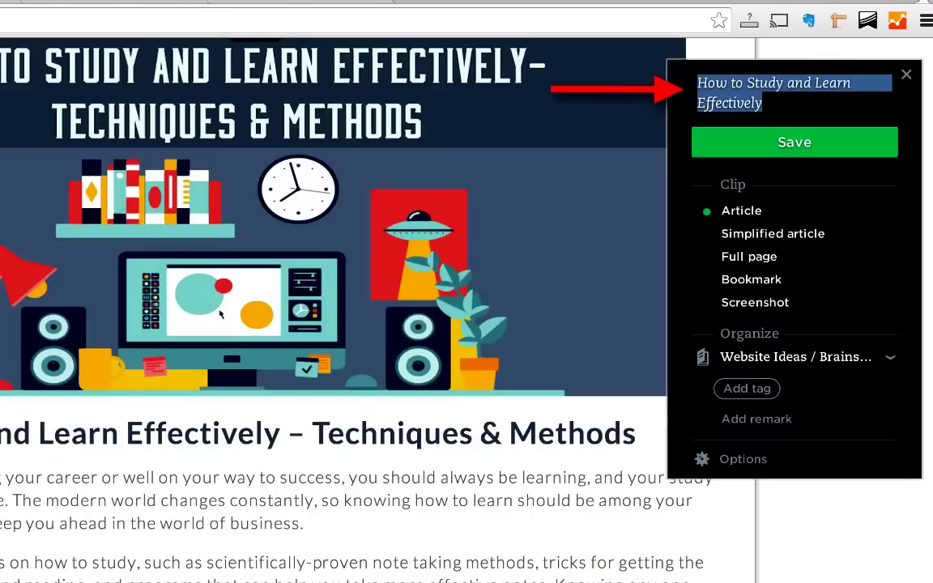
key("BackSpace")
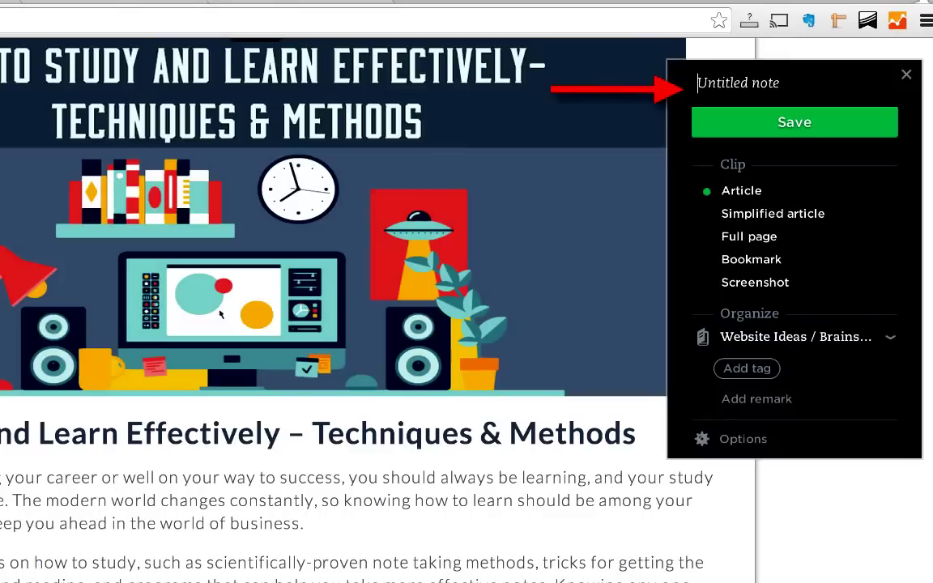
type("New")
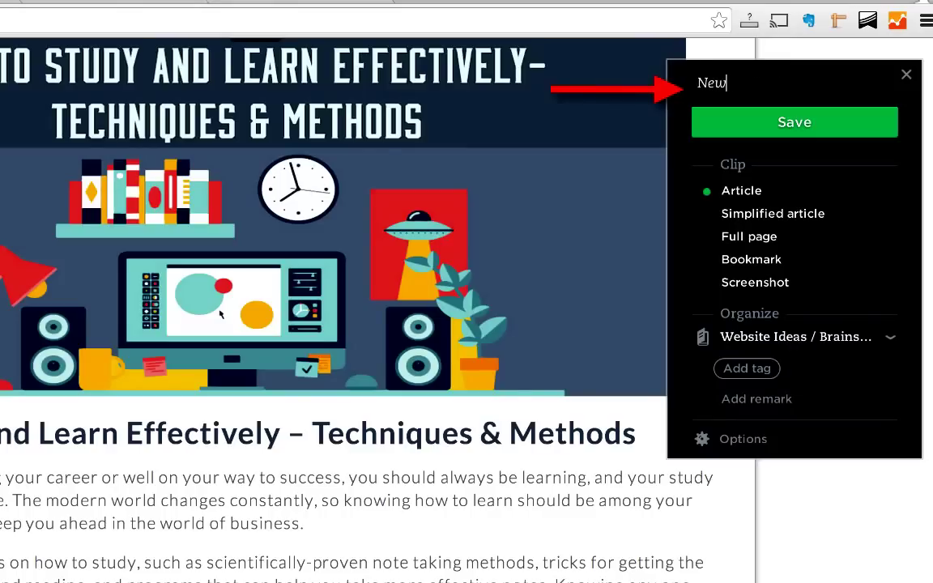
type(" Note")
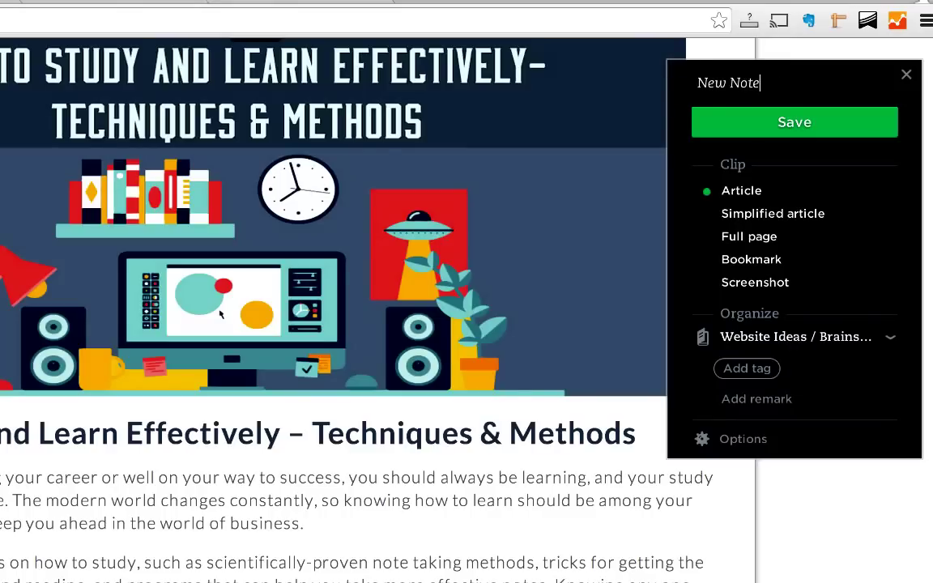
key("ctrl+a")
key("BackSpace")
key("ctrl+v")
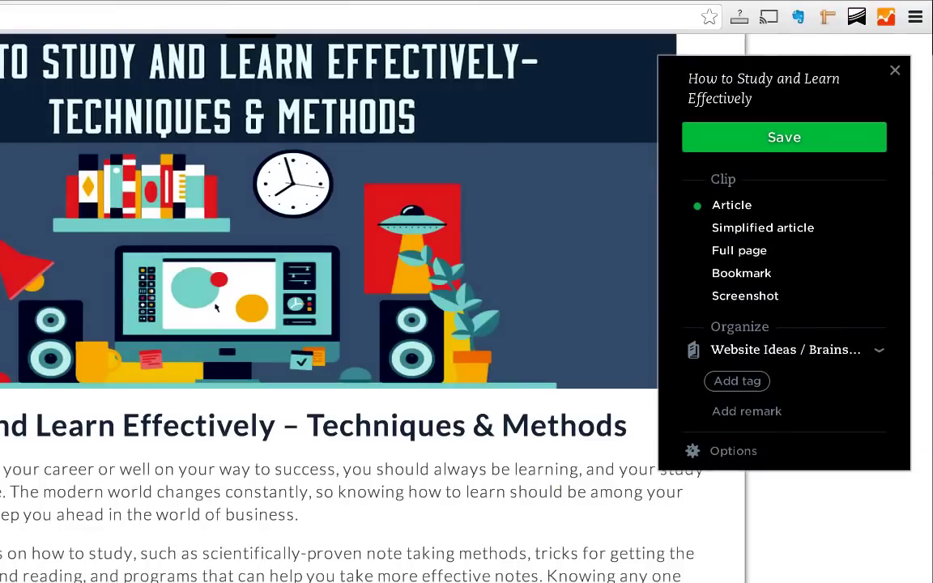
Prefix the clip's title with "Website clipping from discoverbusiness.us".
key("Home")
type("Website c")
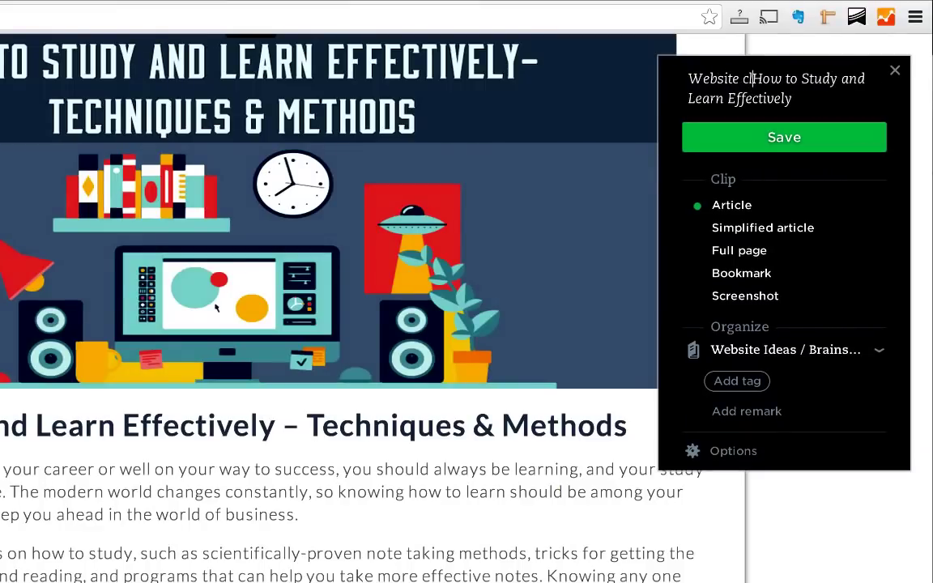
type("lipping from d")
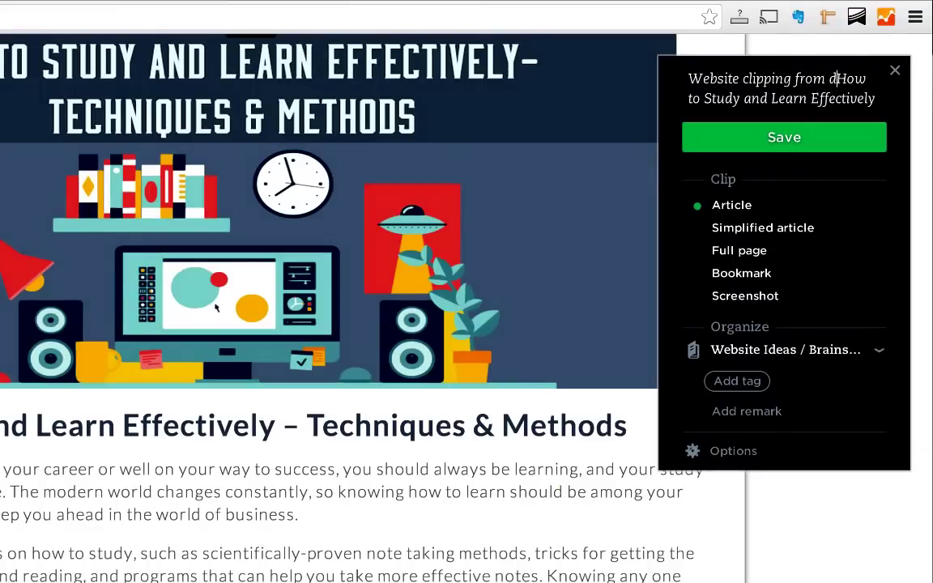
type("iscoverbusines")
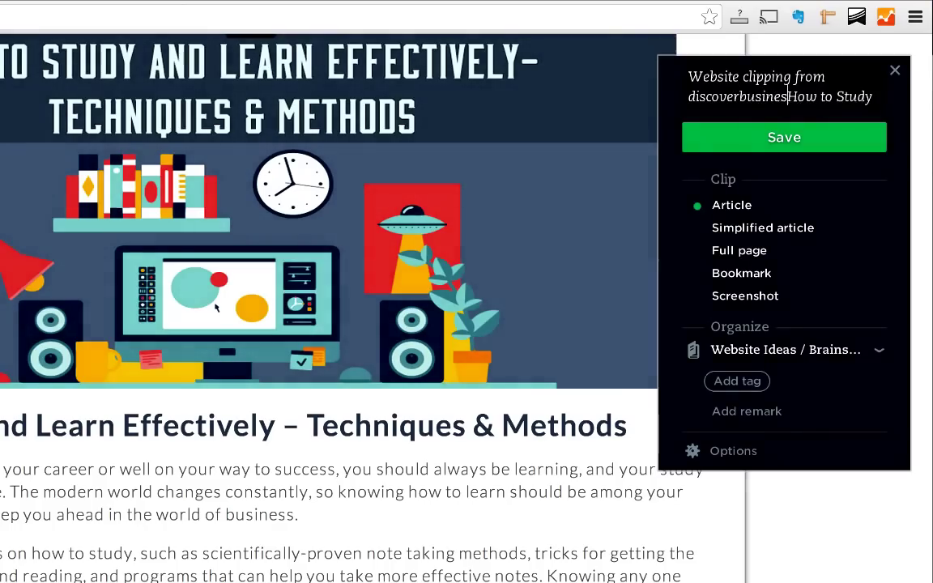
type("s.us")
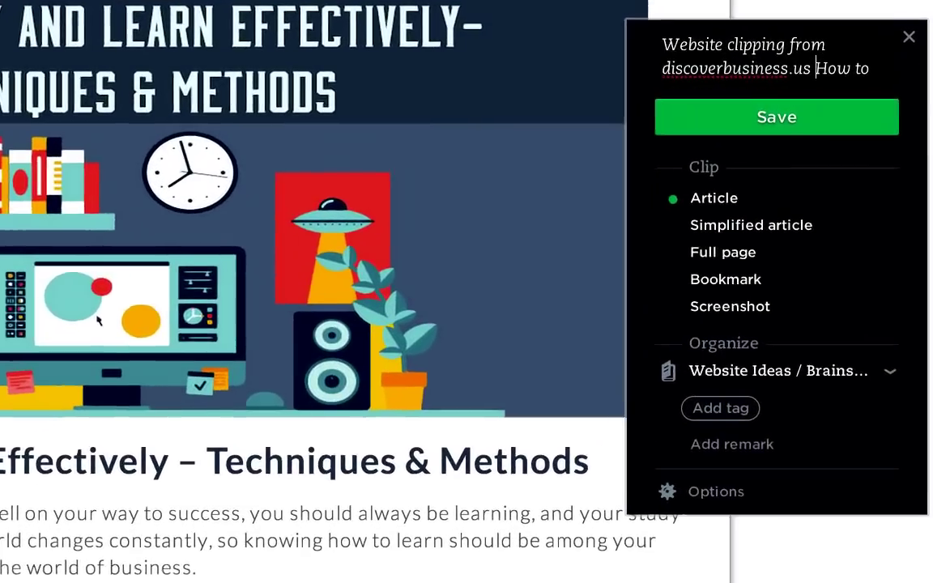
Preview the clip as a simplified article and look through its content.
scroll(60, 142, "up", 3)
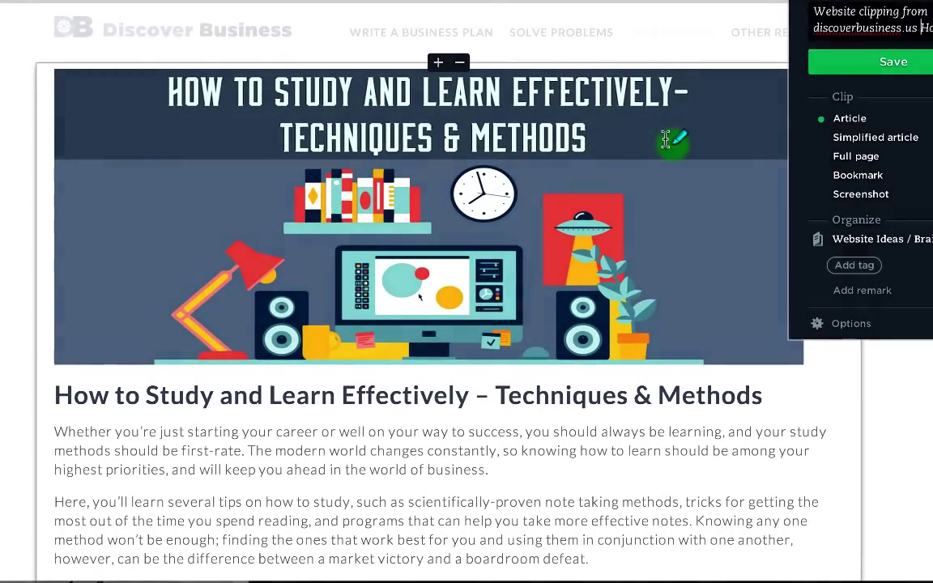
left_click(842, 140)
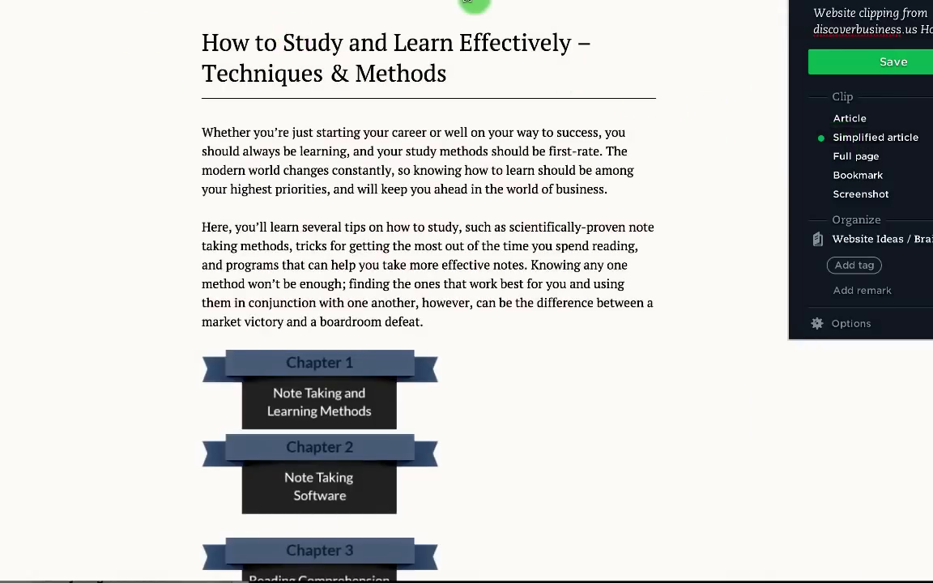
scroll(143, 192, "down", 4)
scroll(142, 192, "down", 15)
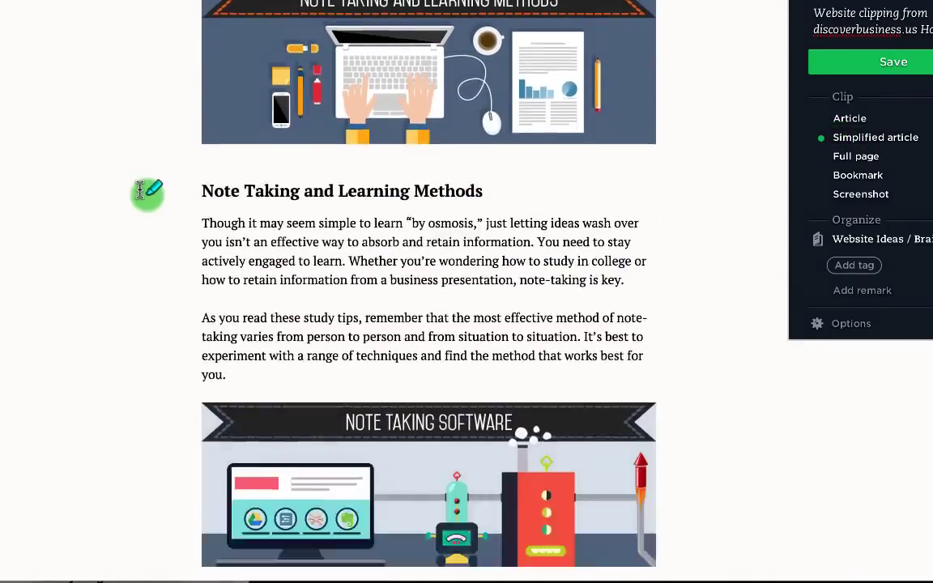
scroll(142, 192, "down", 15)
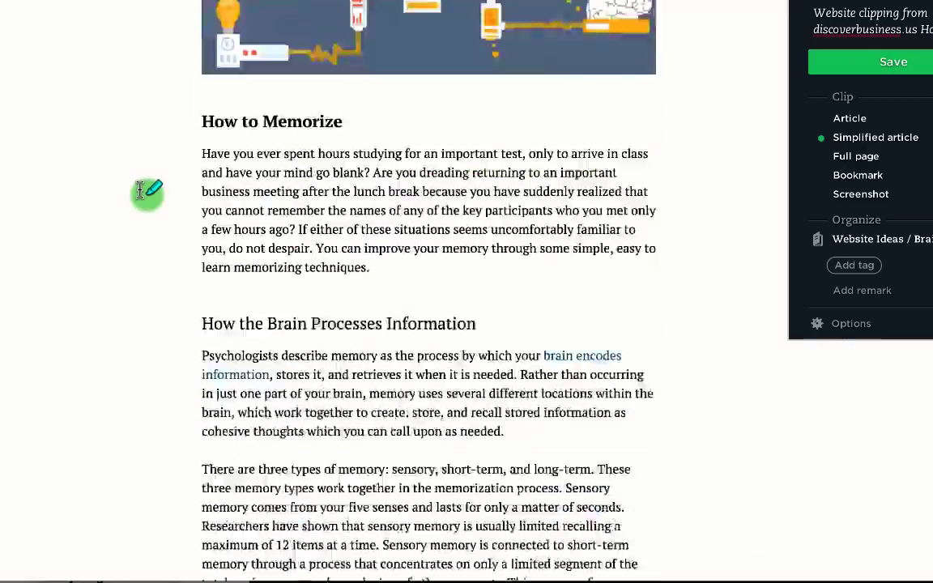
scroll(170, 166, "up", 10)
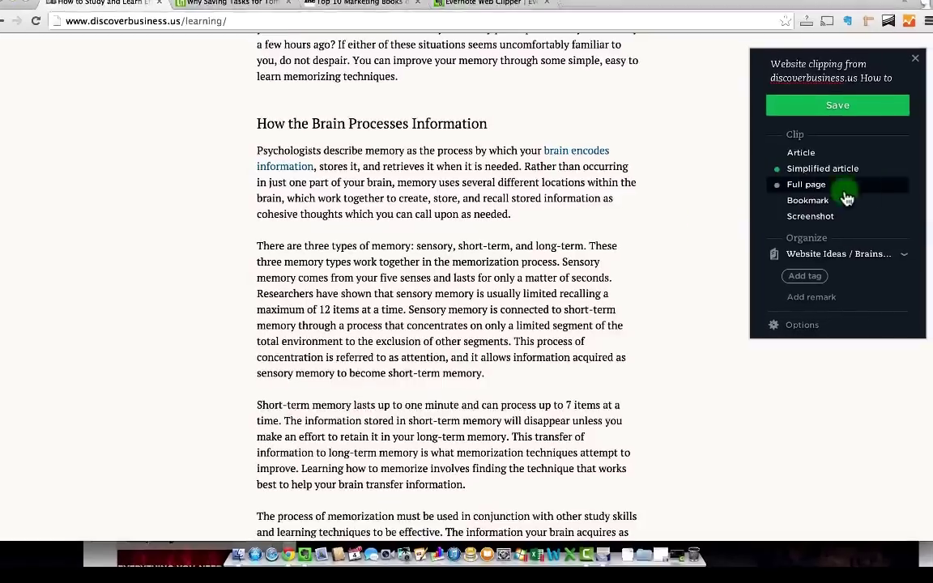
Compare the full page, article and simplified article clip formats, returning to full page.
left_click(842, 188)
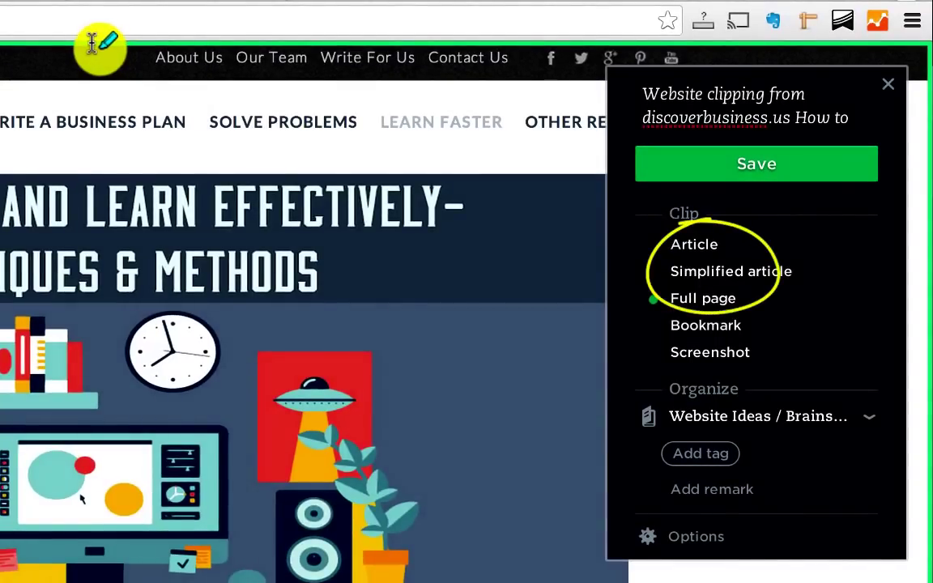
left_click(679, 246)
left_click(690, 276)
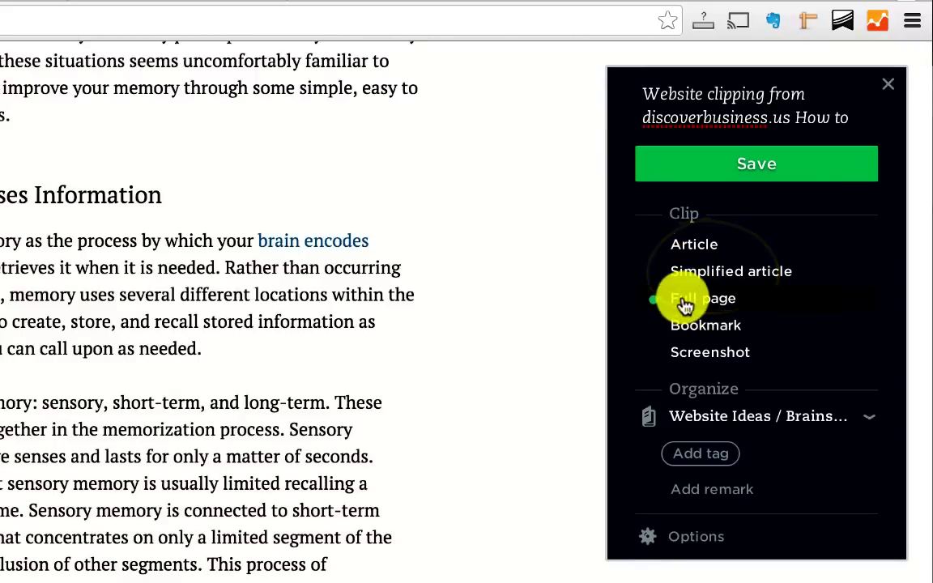
left_click(684, 300)
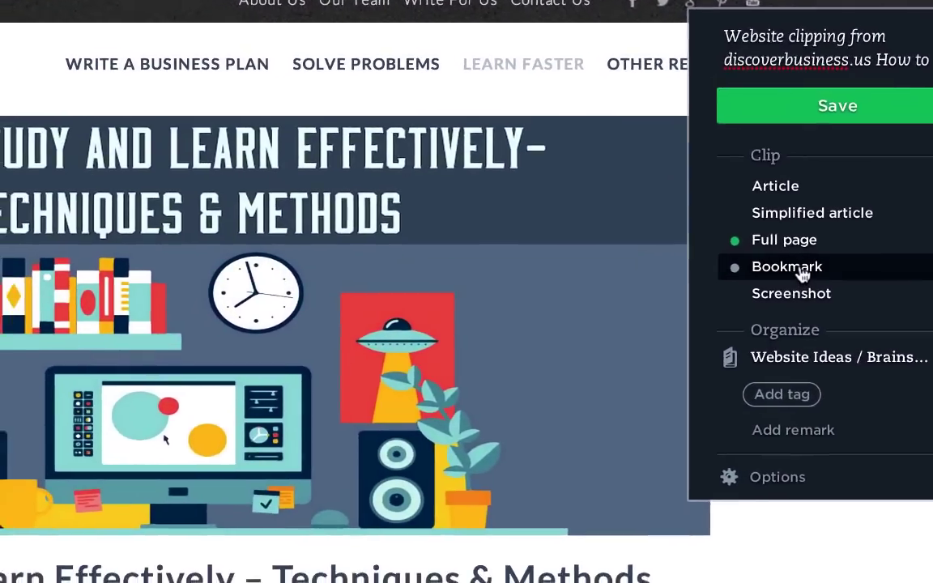
Preview the clip in the bookmark format.
left_click(749, 301)
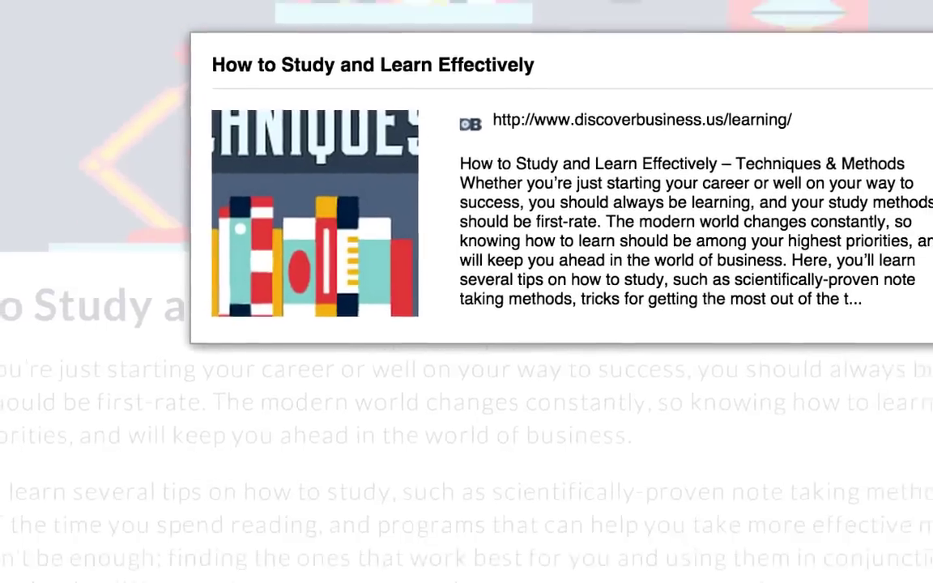
scroll(891, 288, "down", 6)
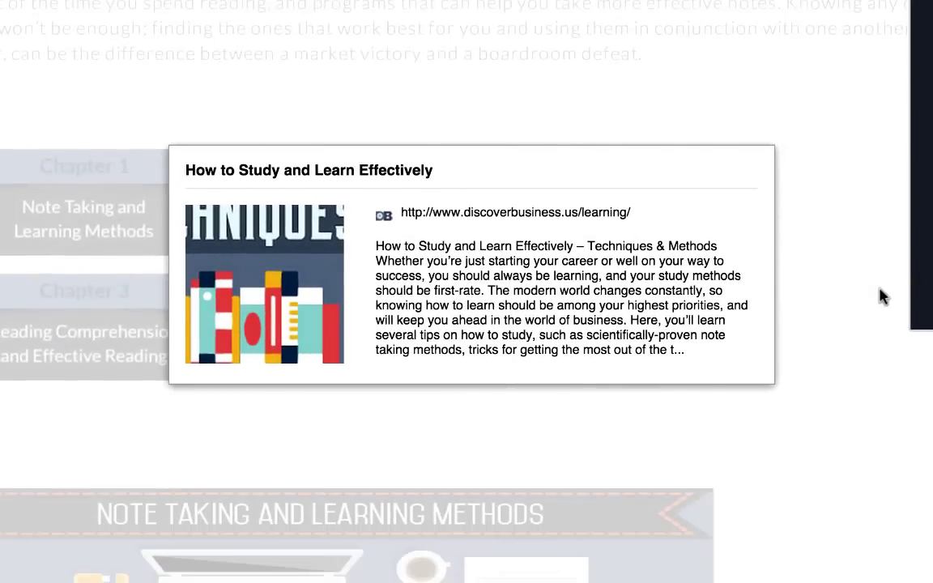
scroll(882, 296, "up", 3)
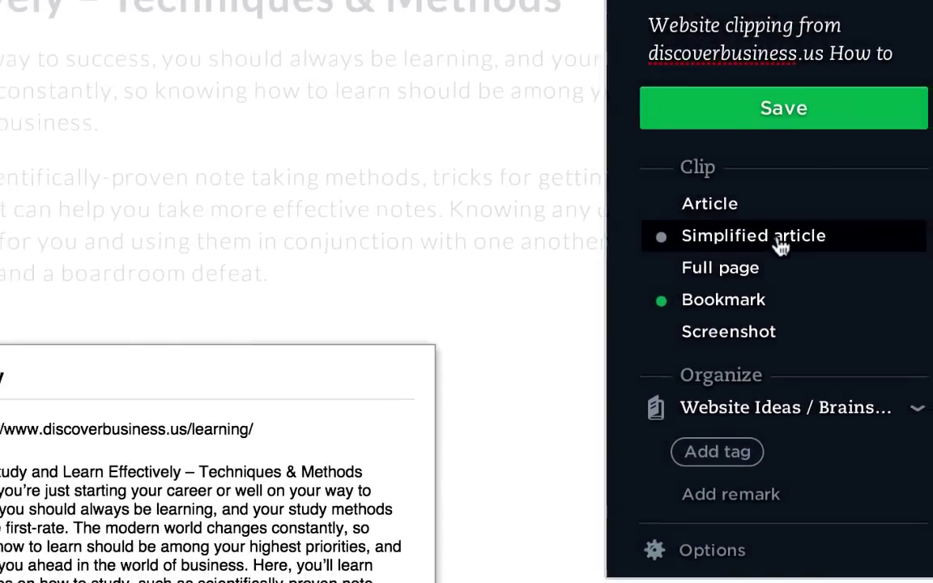
Set the clip format to simplified article and choose the Future Reads notebook for it.
left_click(782, 245)
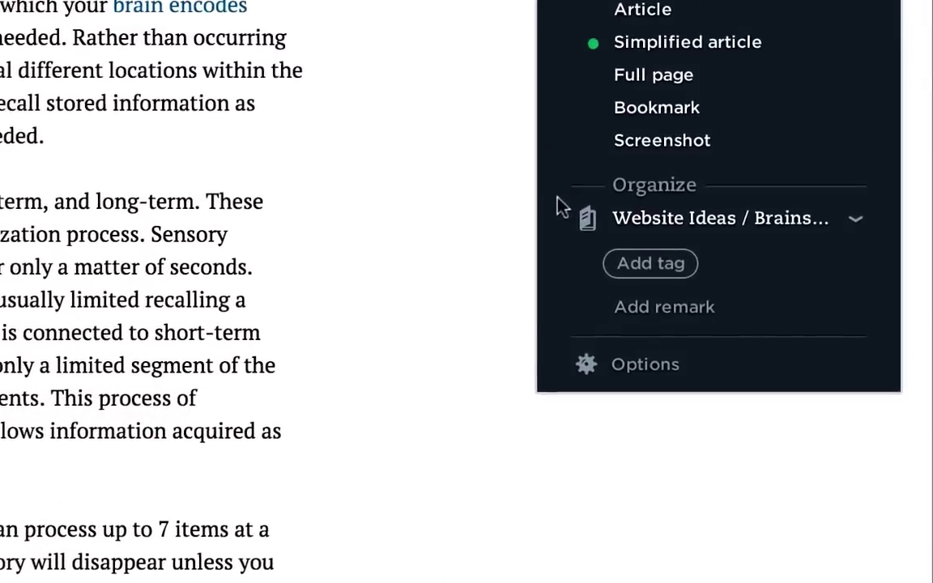
left_click(733, 219)
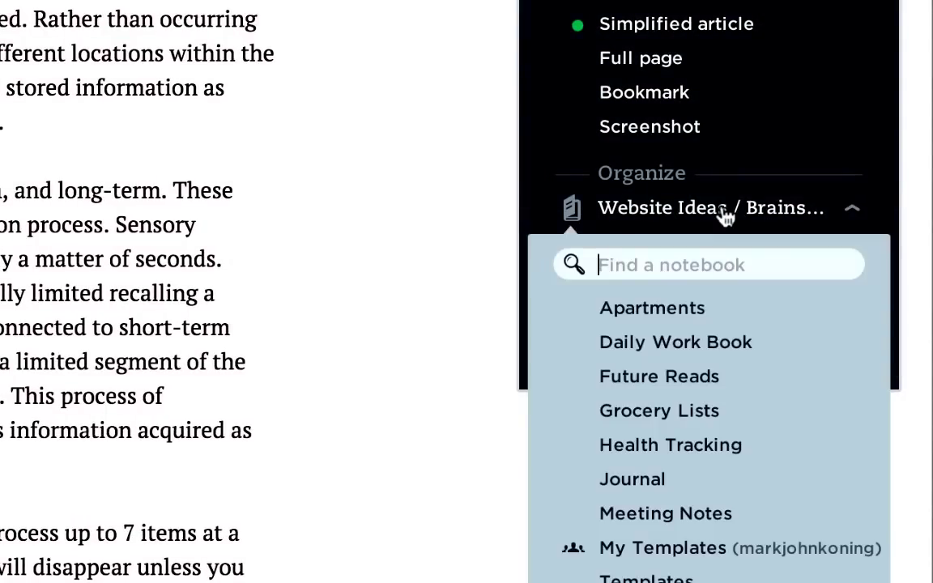
left_click(672, 379)
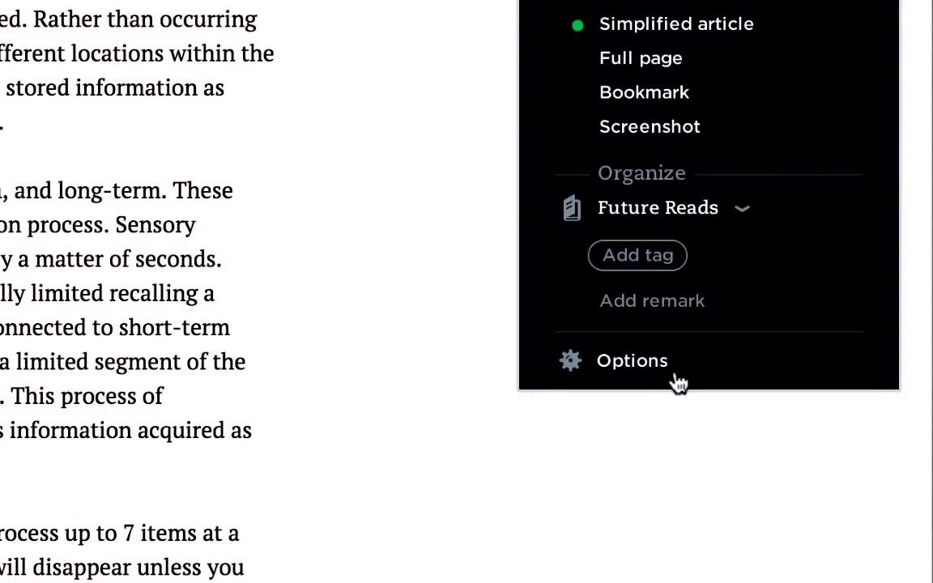
Add the tags "Learning" and "discover business" to the clip.
left_click(617, 256)
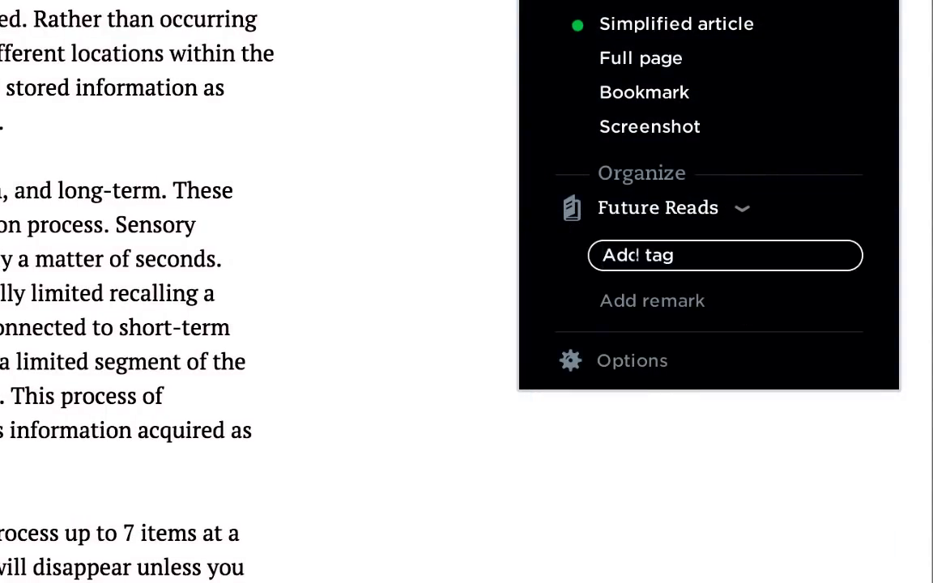
type("Lear")
key("Return")
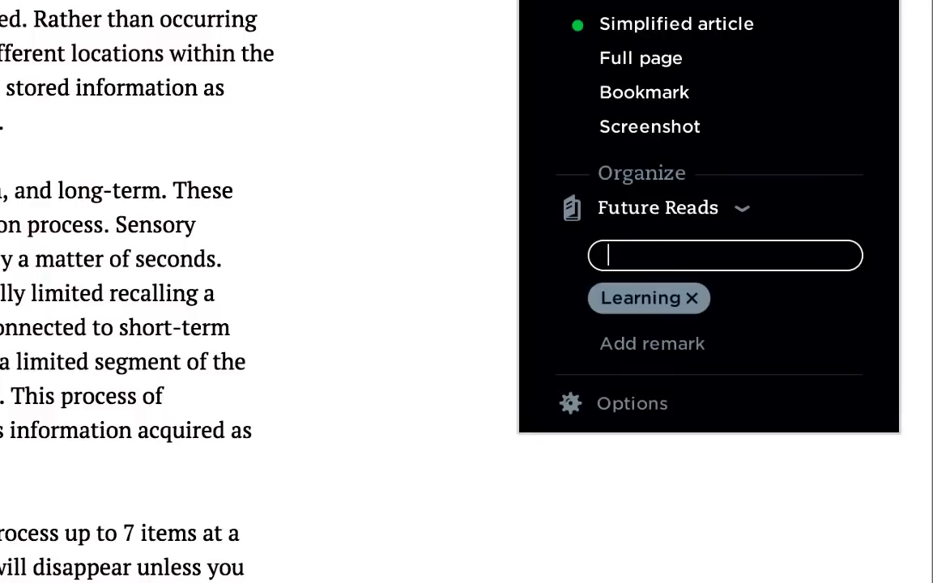
type("web")
key("BackSpace")
key("BackSpace")
key("BackSpace")
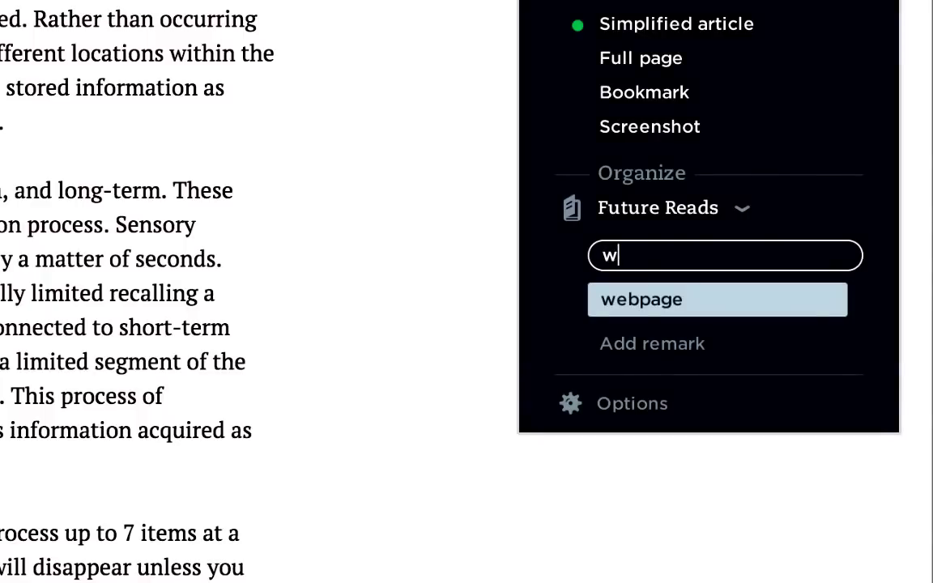
type("discover business")
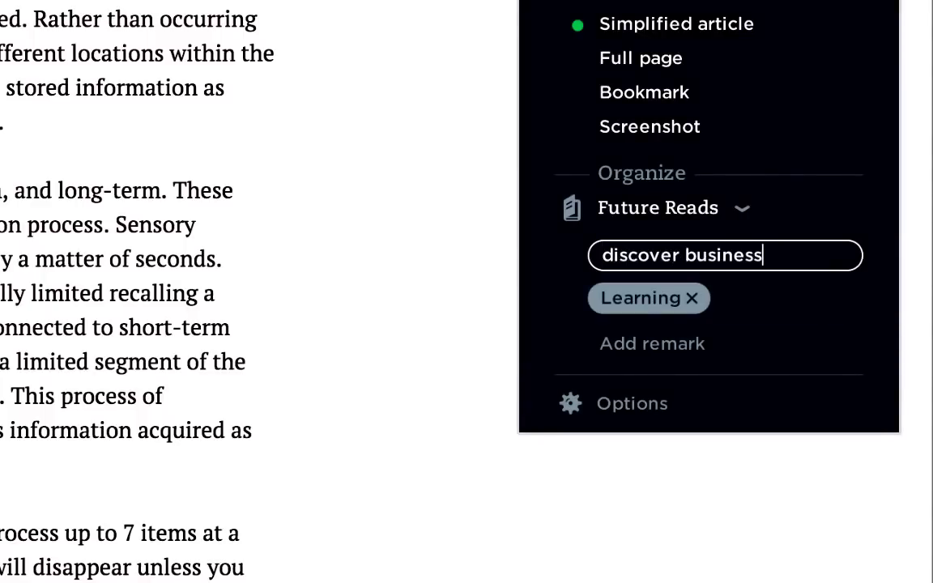
key("Return")
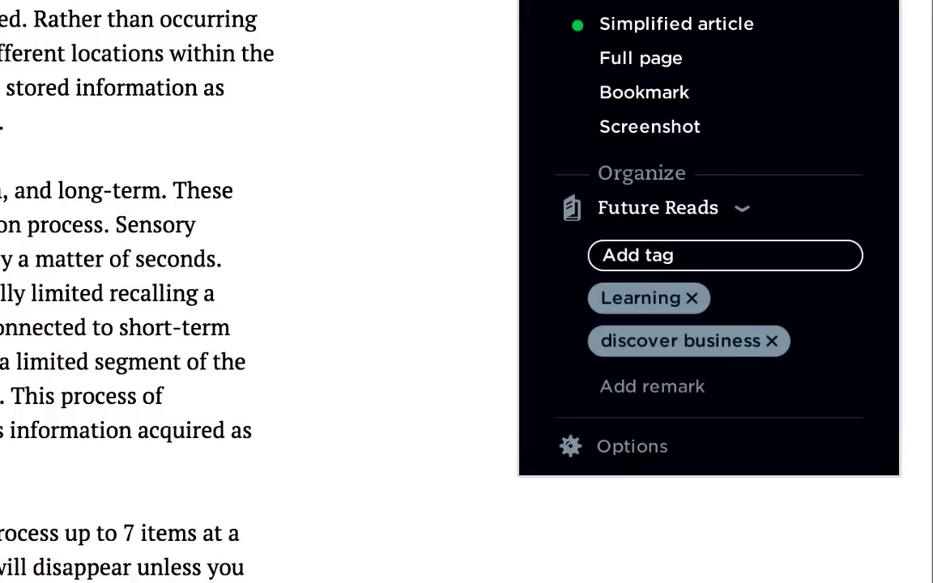
Try to add the tag "how to use evernote" to the clip.
type("ever")
key("BackSpace")
key("BackSpace")
key("BackSpace")
key("BackSpace")
type("how to use")
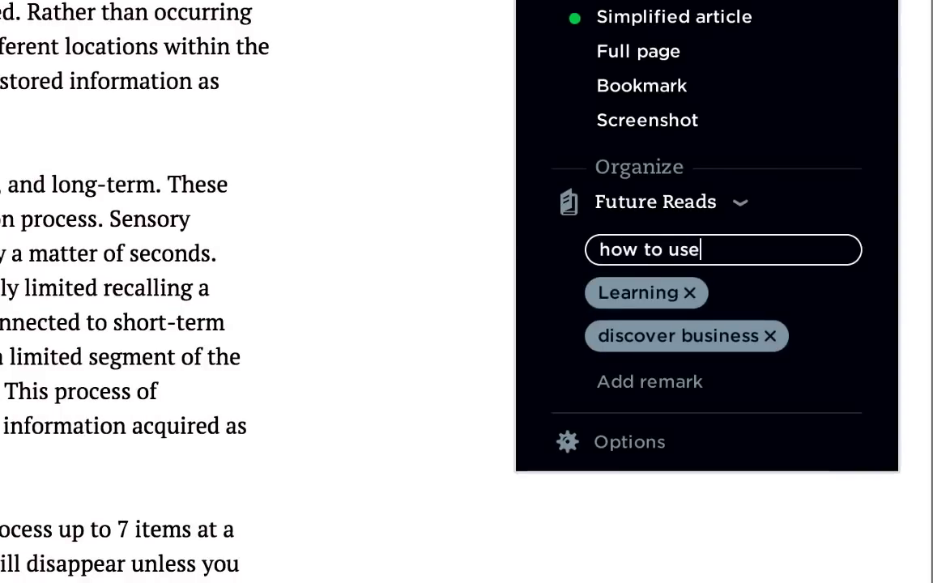
type(" evernote")
key("Return")
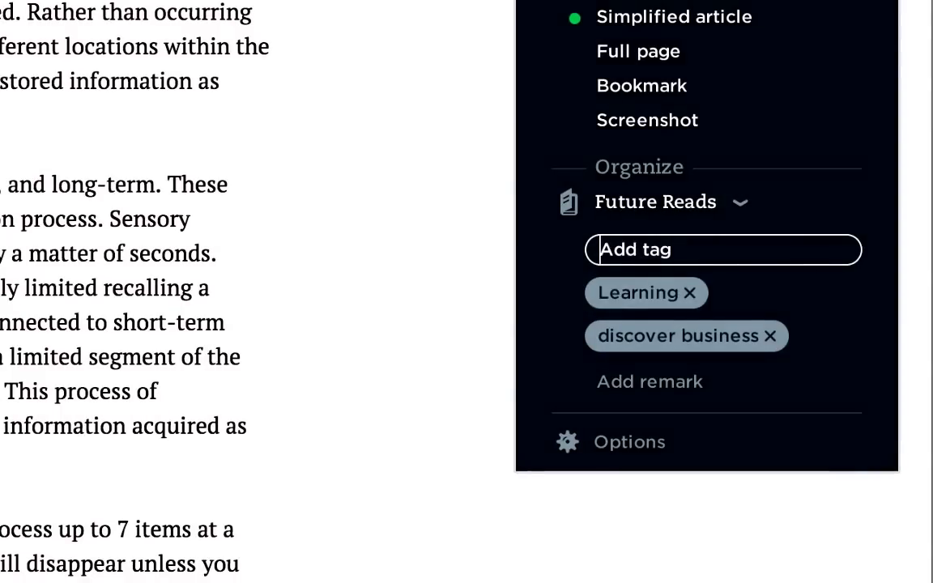
Leave the tag entry and save the clip to the Future Reads notebook.
left_click(625, 387)
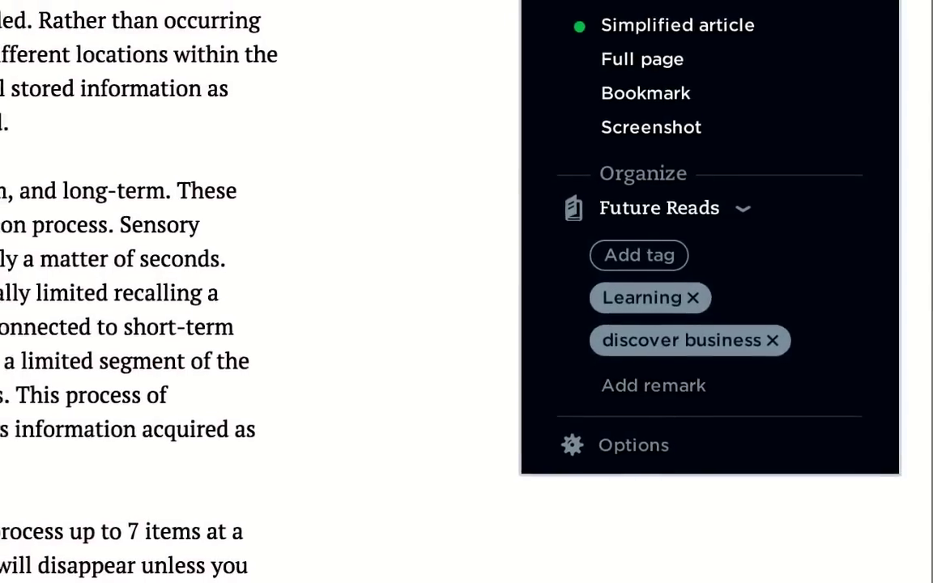
key("Return")
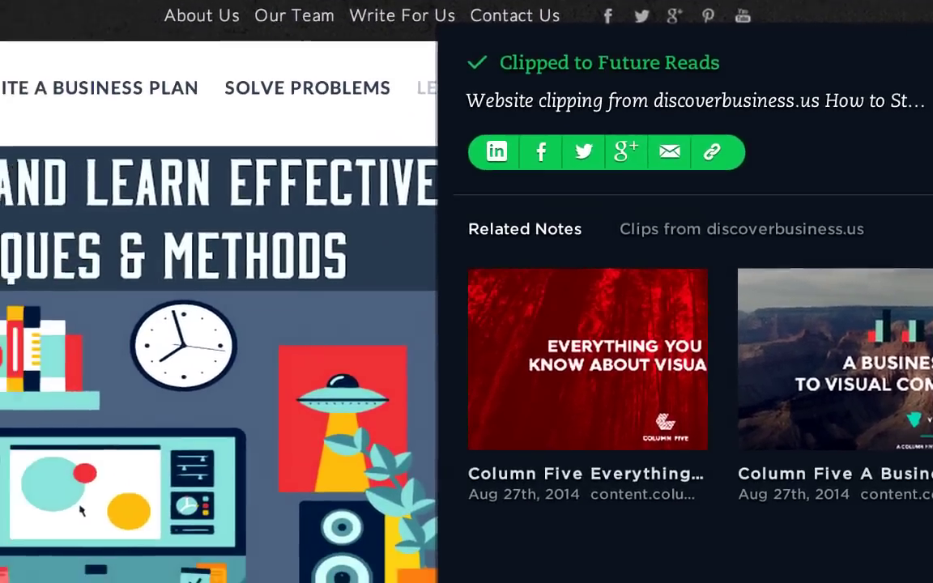
Preview the email sharing form for the saved clip, close it, and copy the clip's share URL to the clipboard.
left_click(549, 195)
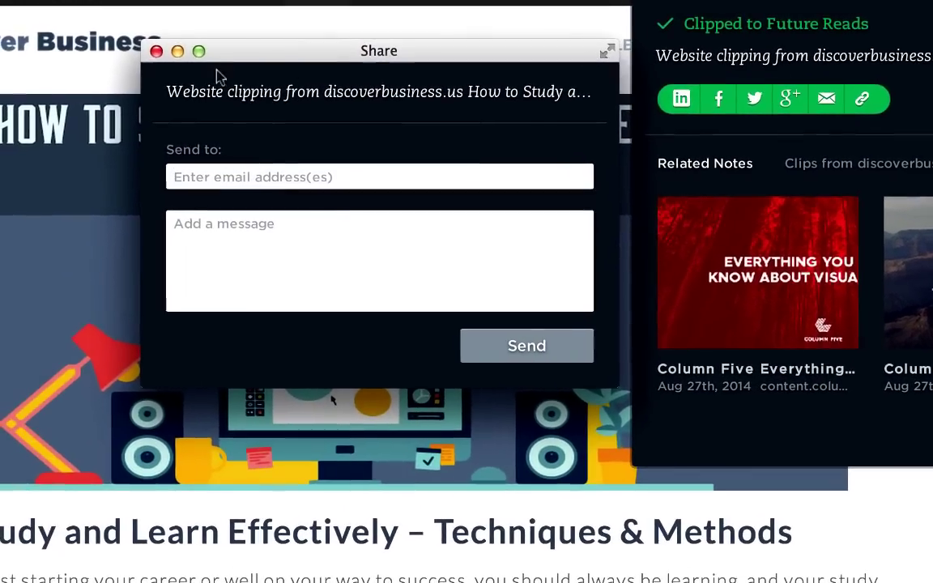
left_click(80, 62)
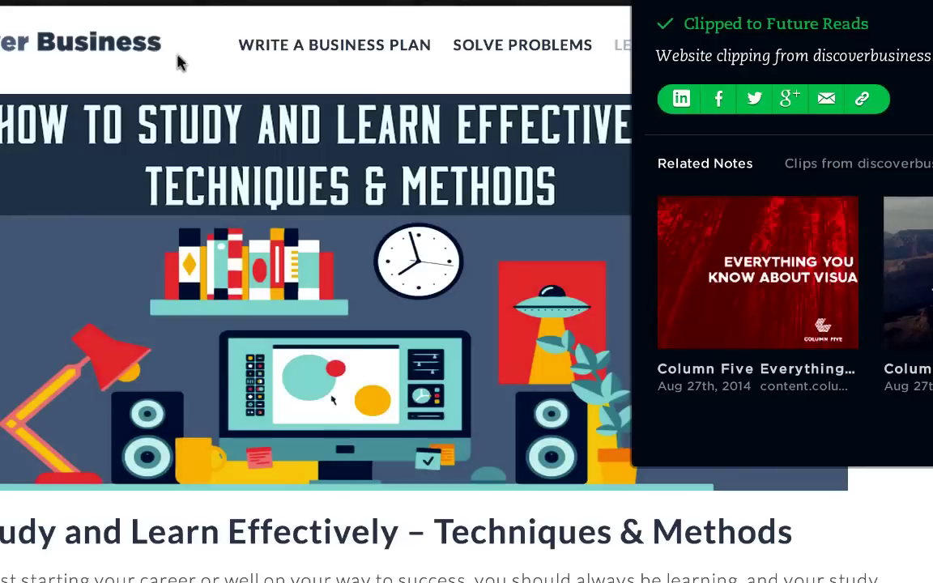
left_click(862, 98)
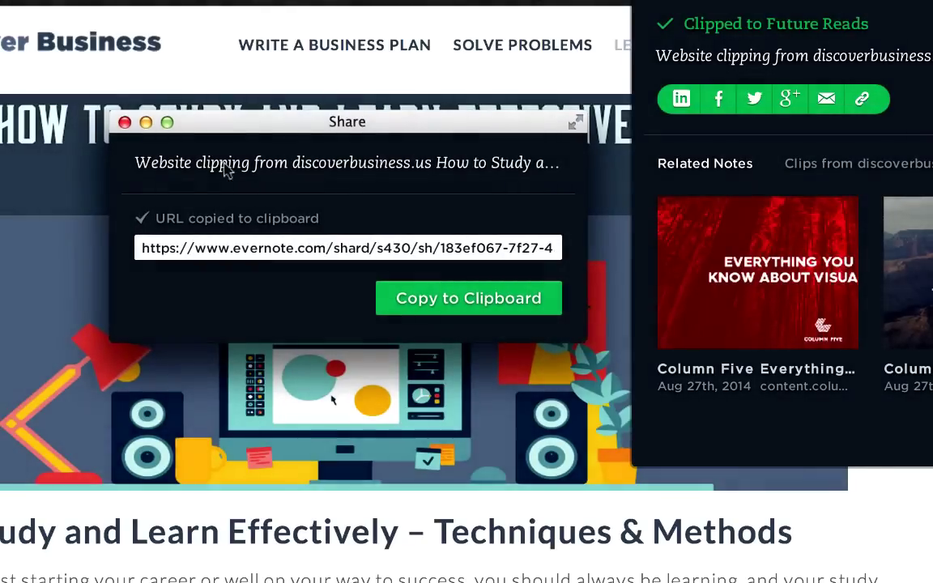
left_click(521, 245)
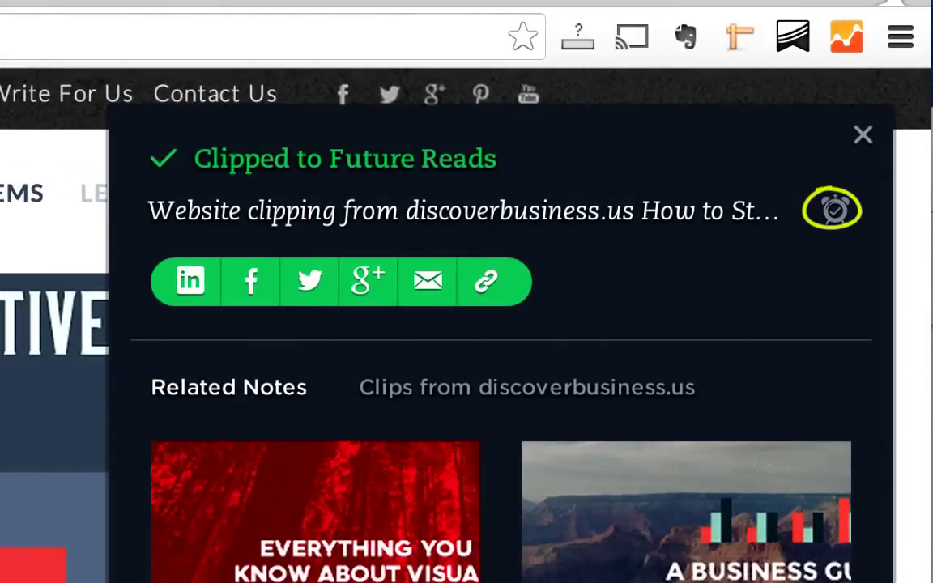
Add a reminder to the clip, look at its notification date options, and close the clip confirmation.
left_click(834, 212)
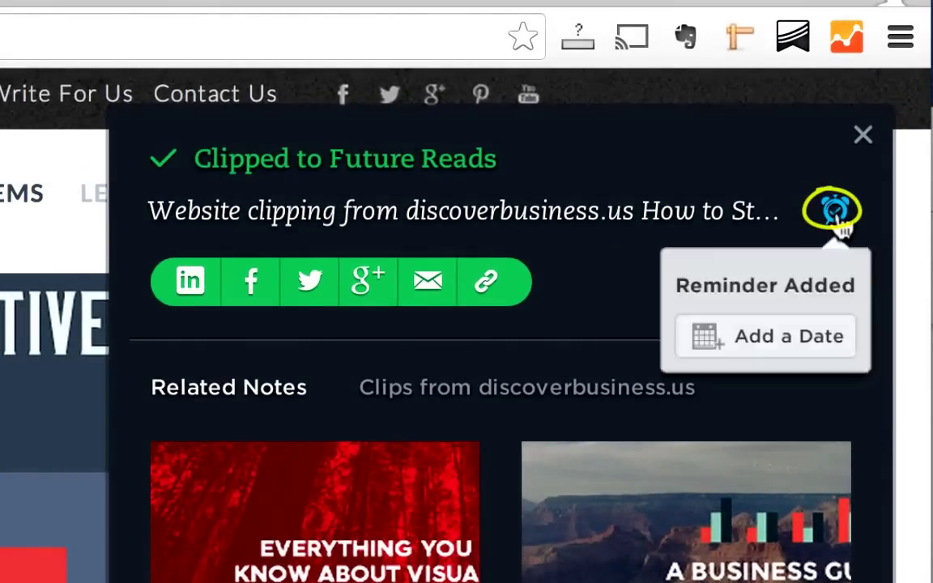
left_click(740, 346)
left_click(738, 349)
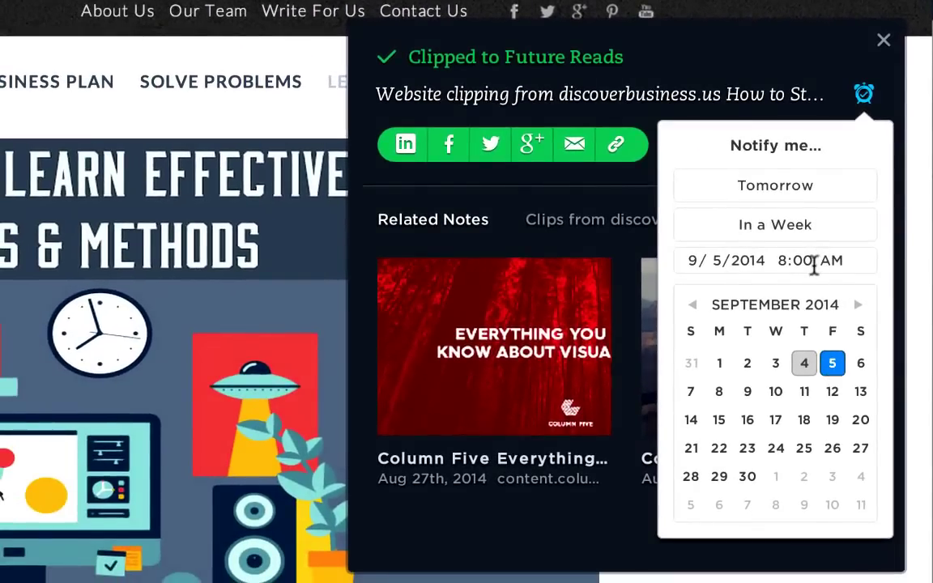
left_click(787, 58)
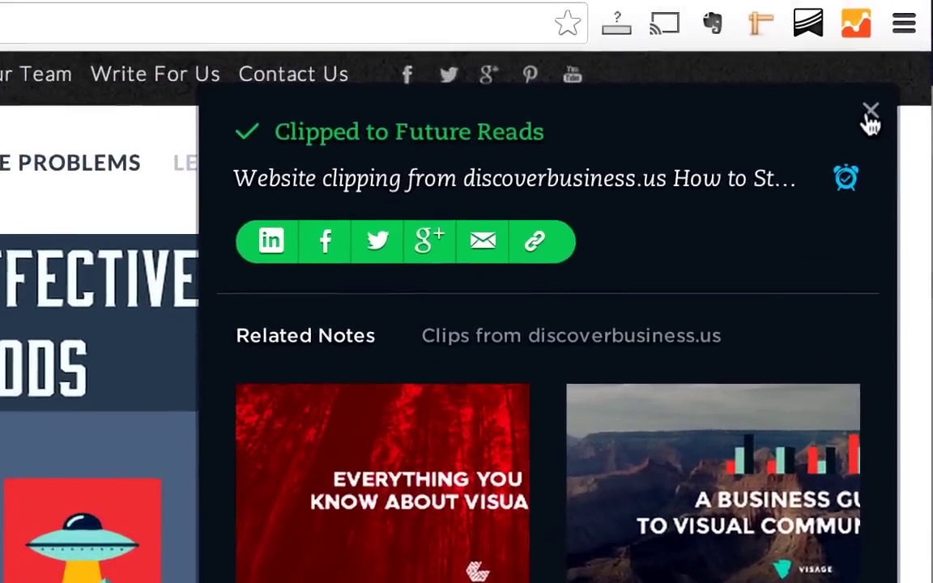
left_click(883, 40)
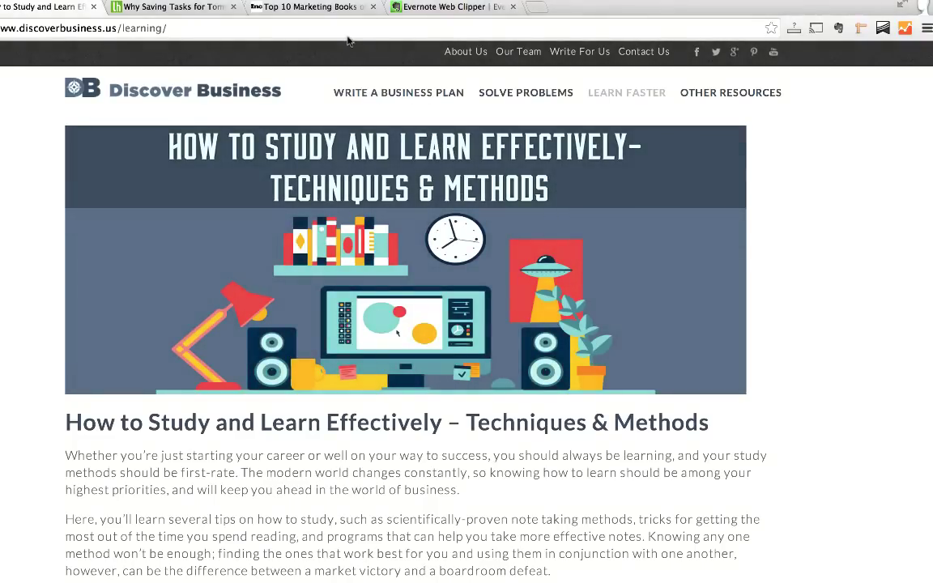
Start a clip of the open Lifehacker article and prefix its title with "Lifehacker.com - ".
left_click(183, 7)
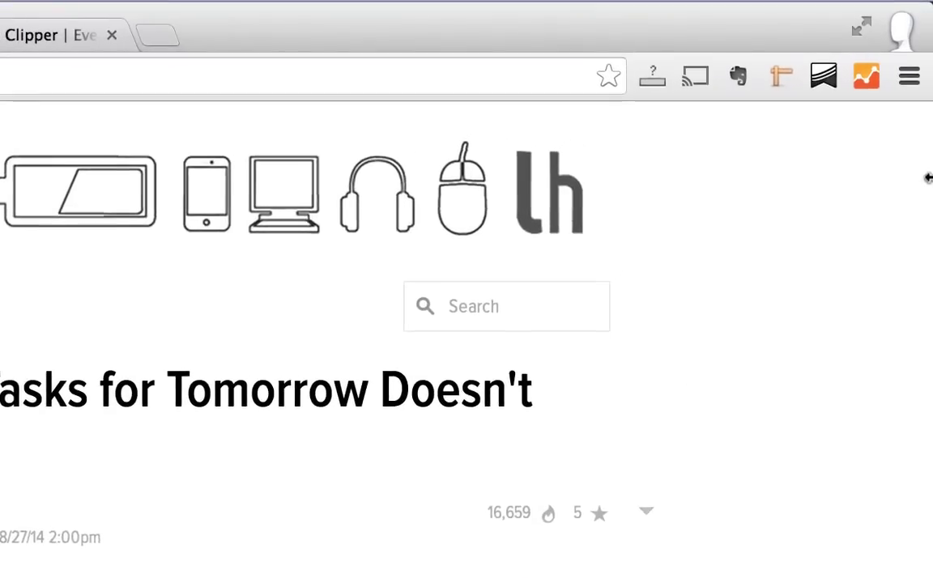
left_click(764, 63)
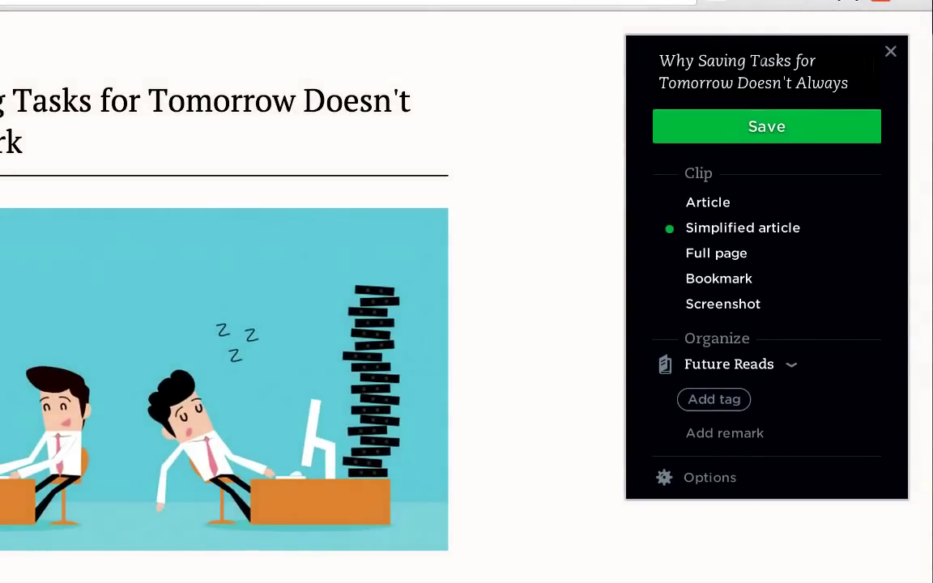
left_click(660, 61)
type("Life")
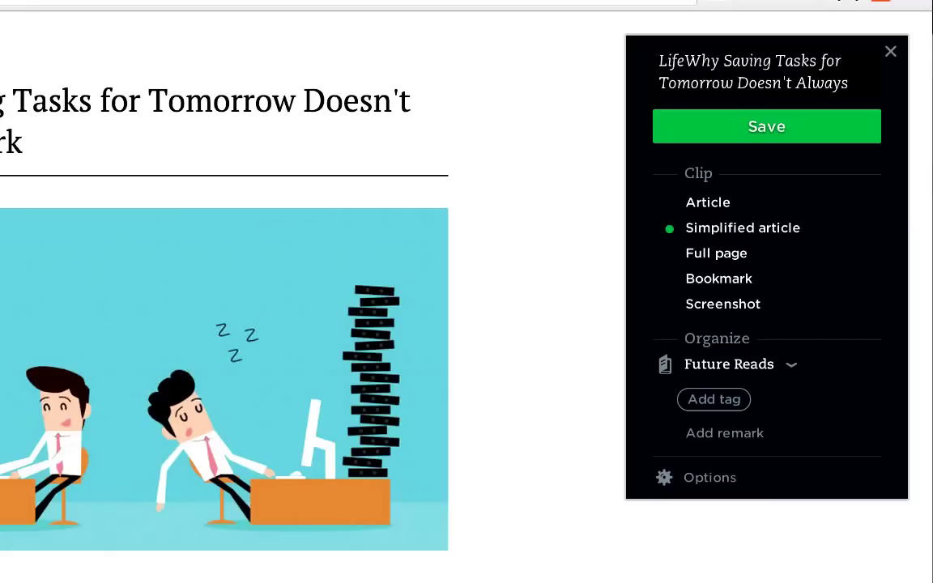
type("hacker.com -")
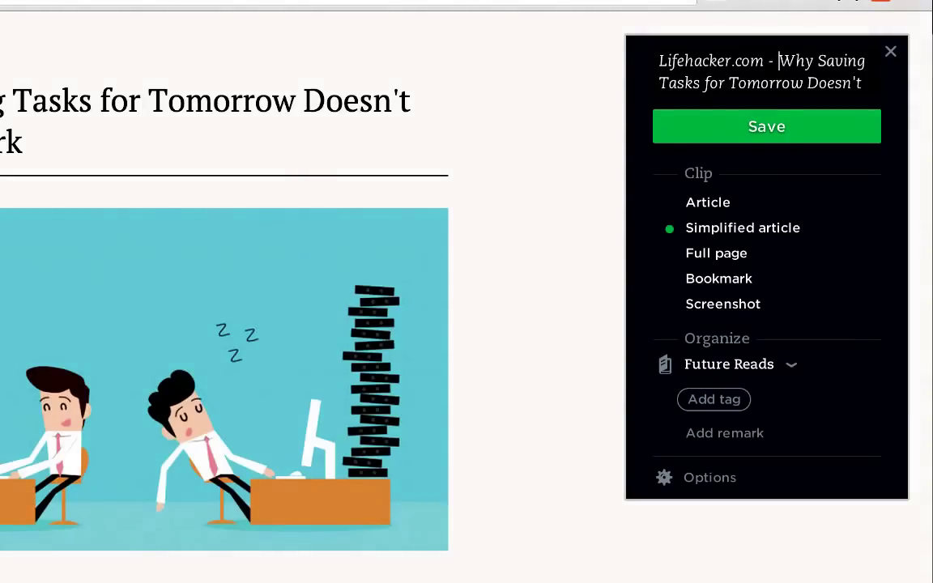
Preview the Lifehacker clip in the article, simplified article, full page and bookmark formats.
left_click(711, 204)
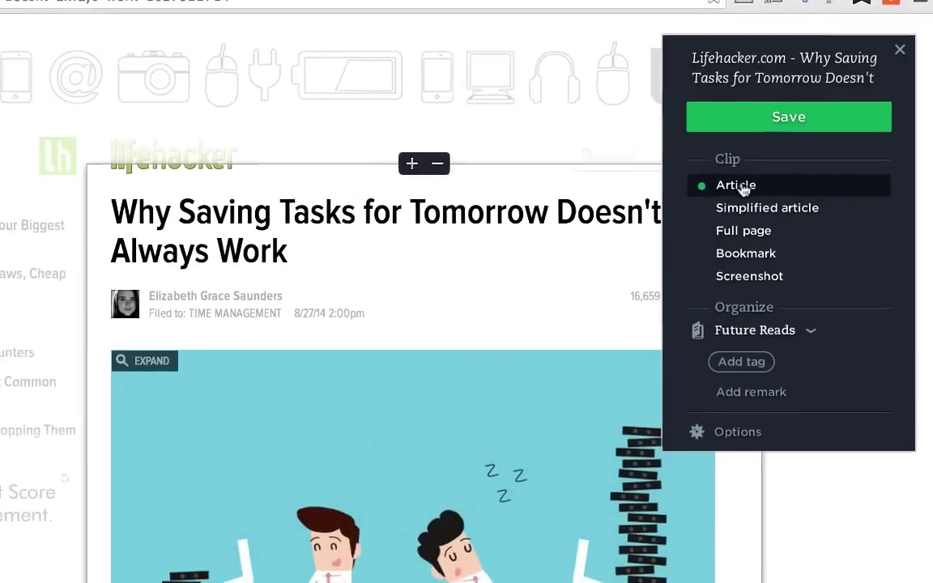
left_click(745, 208)
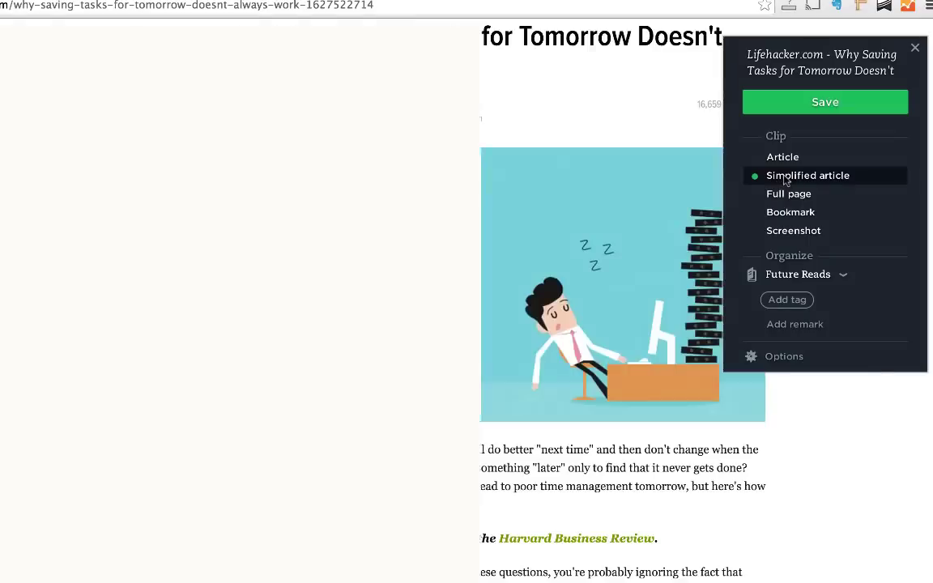
scroll(408, 87, "down", 15)
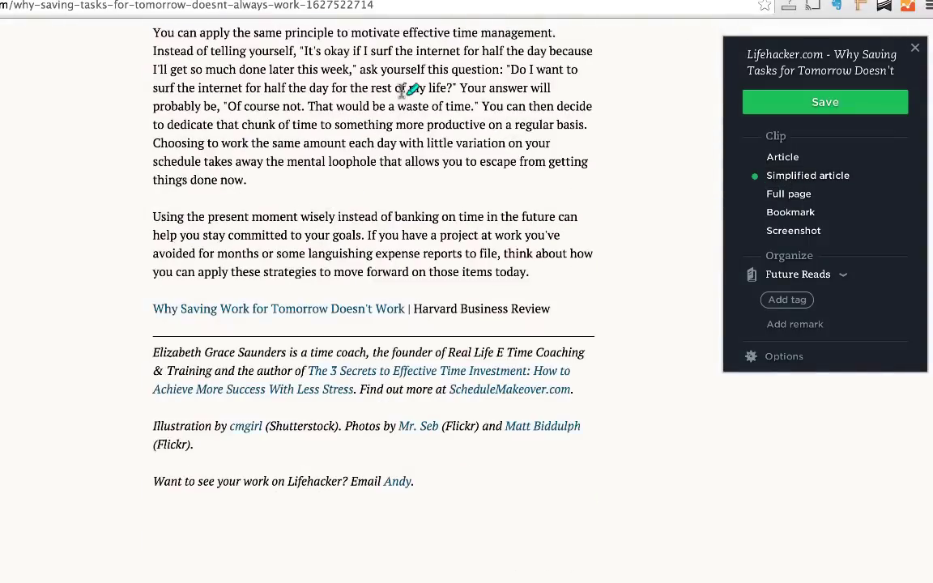
scroll(402, 91, "up", 15)
left_click(781, 194)
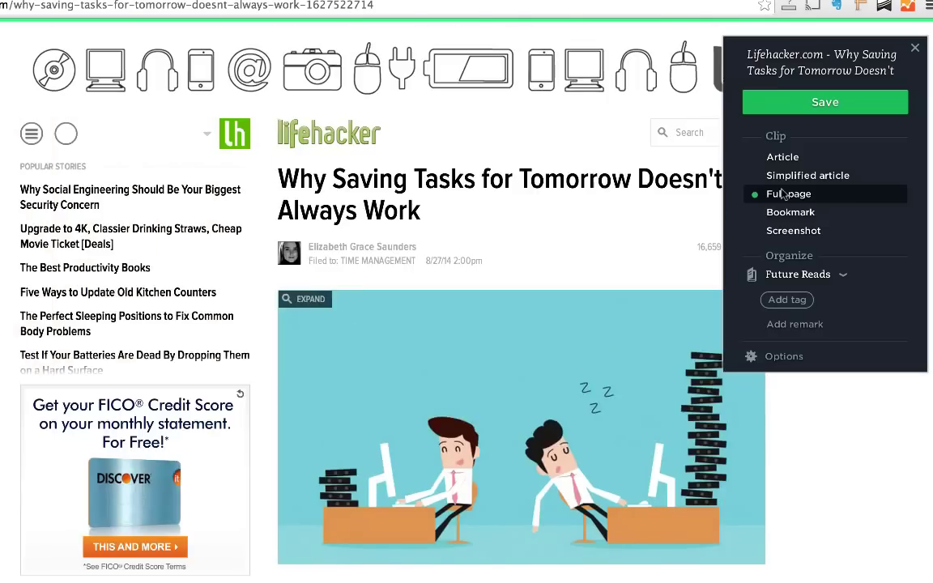
left_click(795, 212)
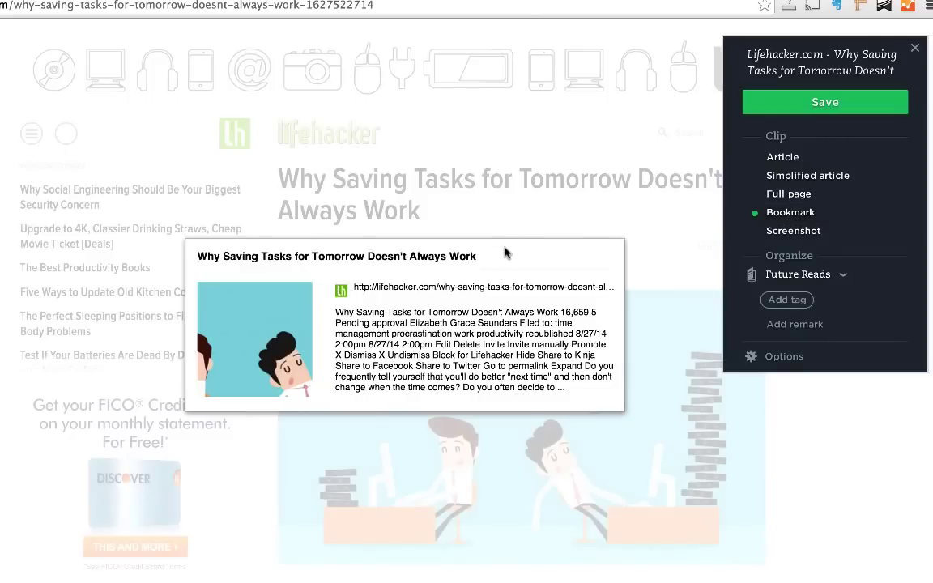
Save the Lifehacker page in the article format to the Future Reads notebook and close the confirmation.
left_click(783, 159)
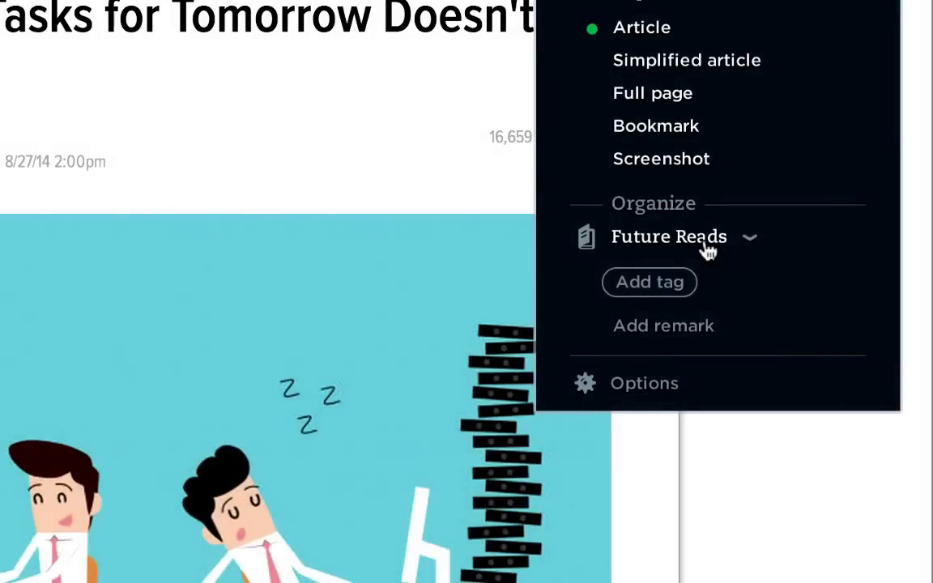
left_click(707, 251)
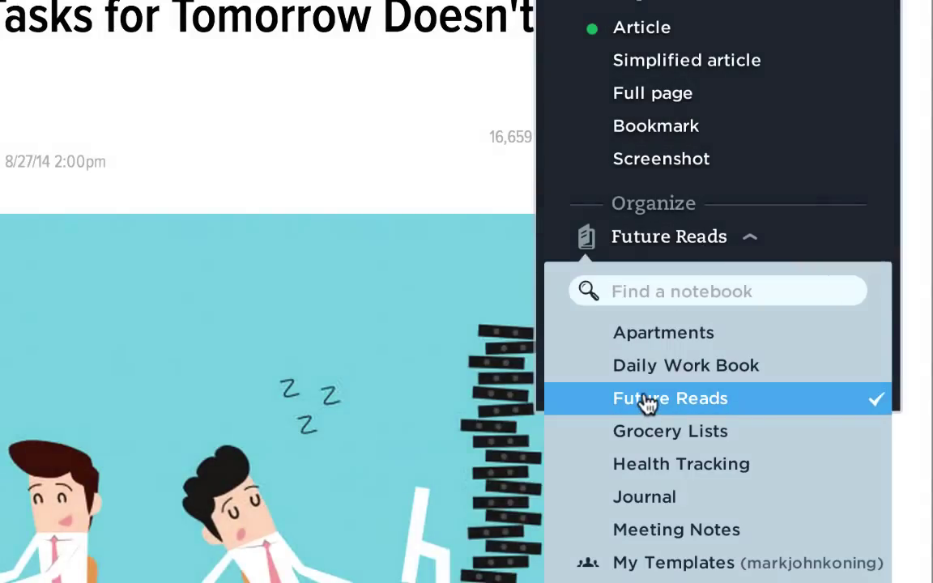
left_click(647, 400)
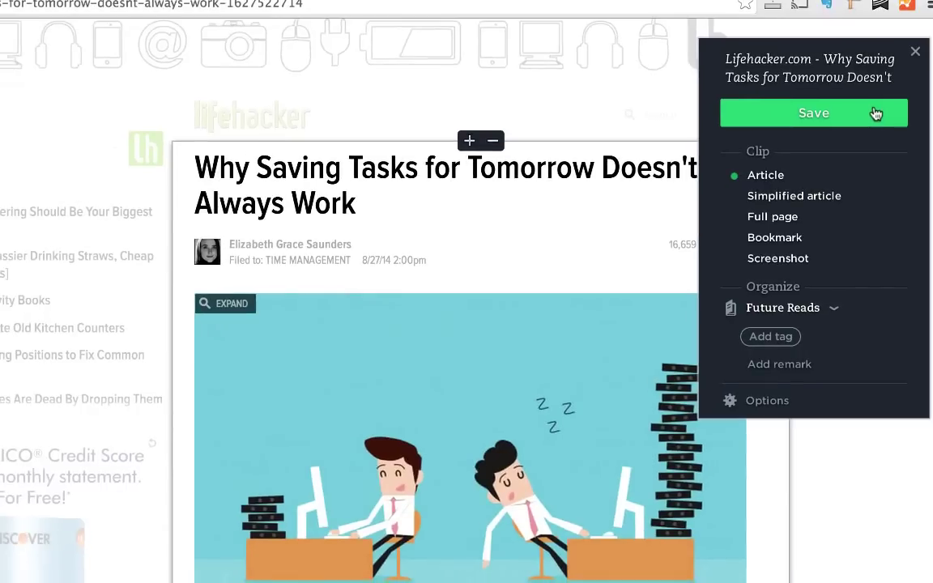
left_click(872, 112)
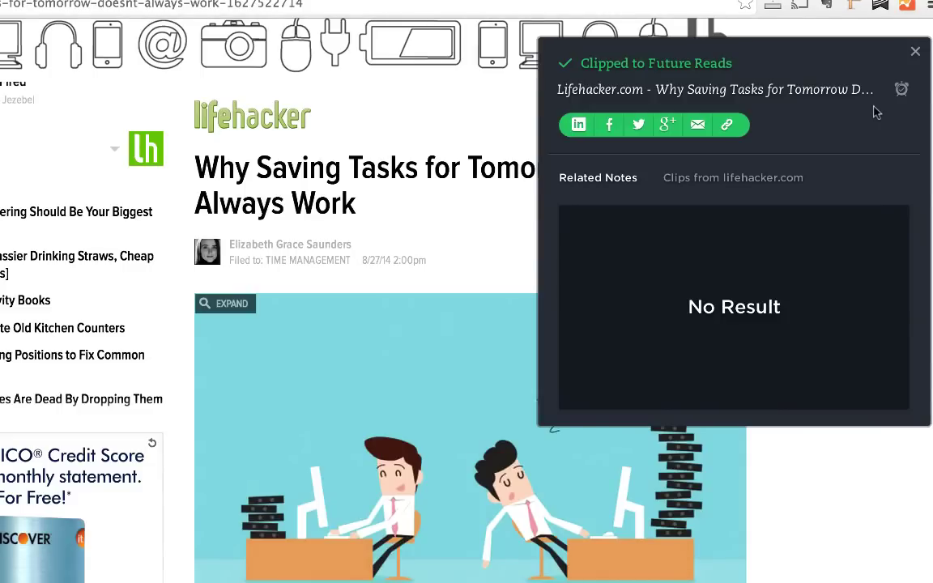
left_click(915, 55)
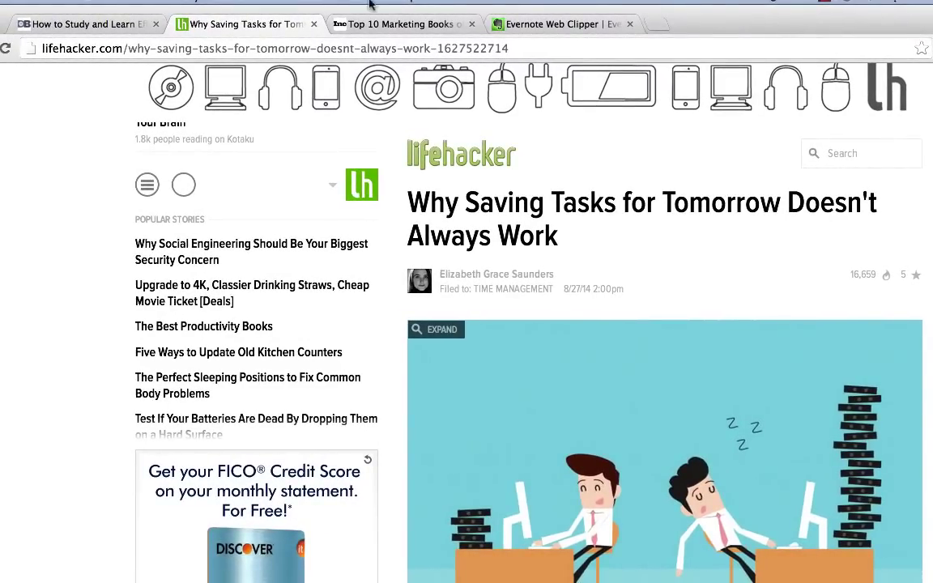
Start a clip of the open Inc. article and replace its headline in the title with "Great Marketing Books to Read on Vacation from".
left_click(363, 25)
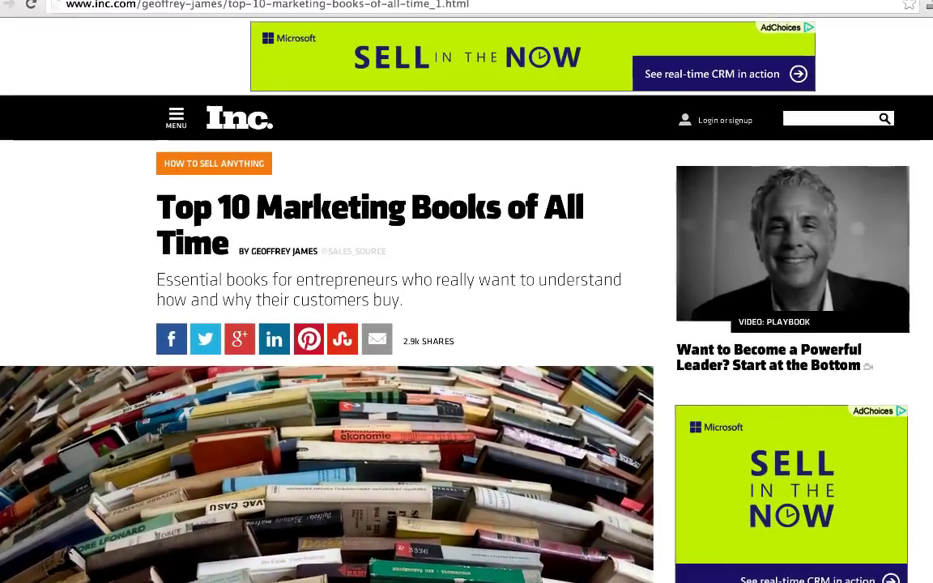
left_click(932, 5)
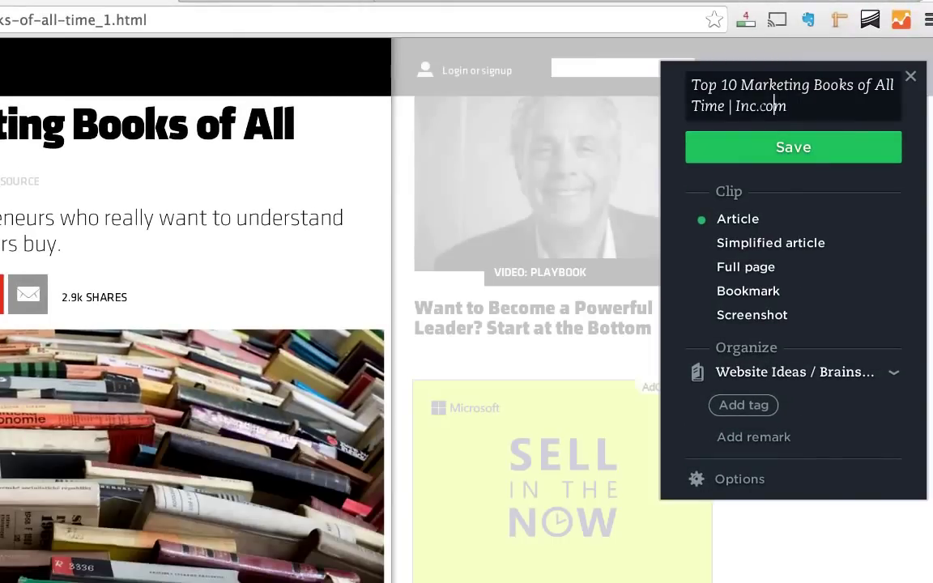
key("super+shift+Up")
type("Great Marke")
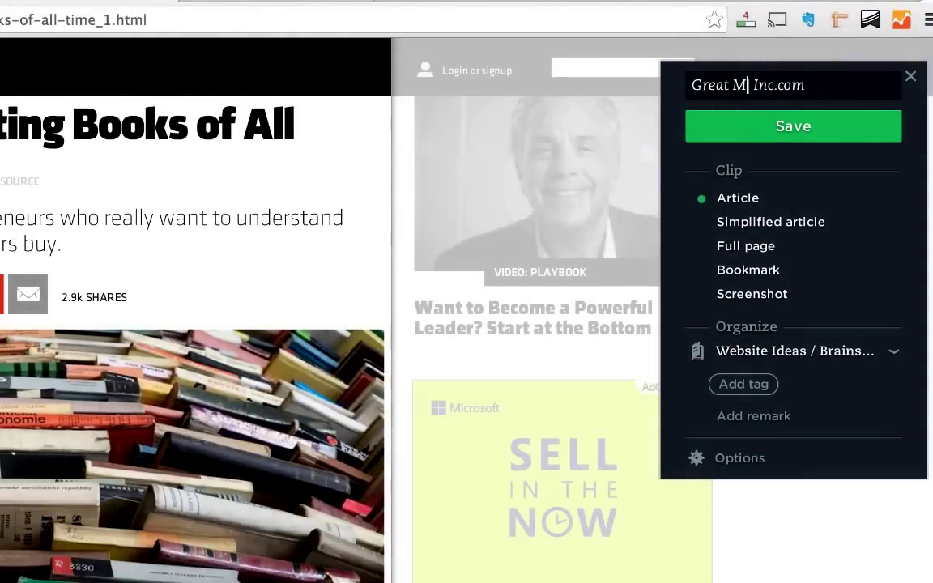
type("ting Books to Read on Vac")
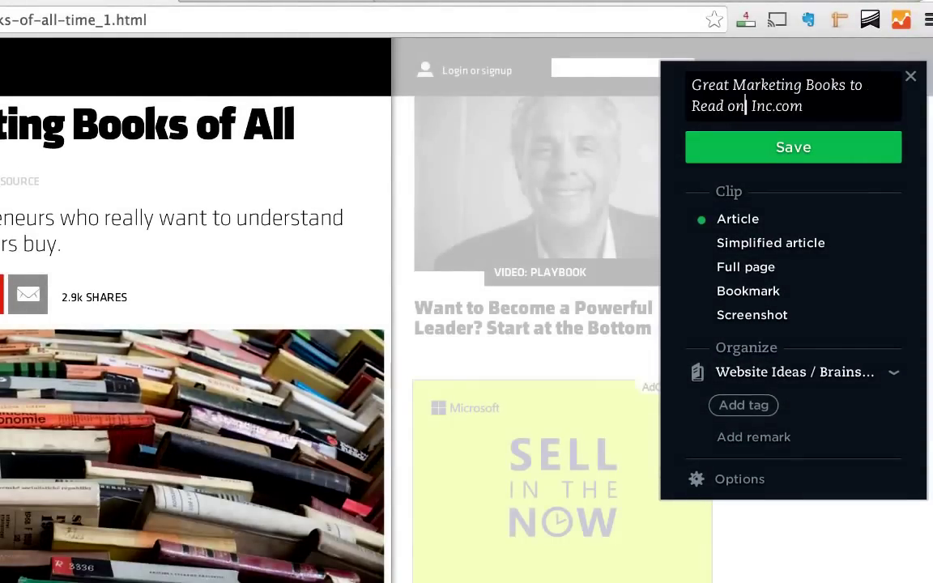
type("ation|")
type(" from")
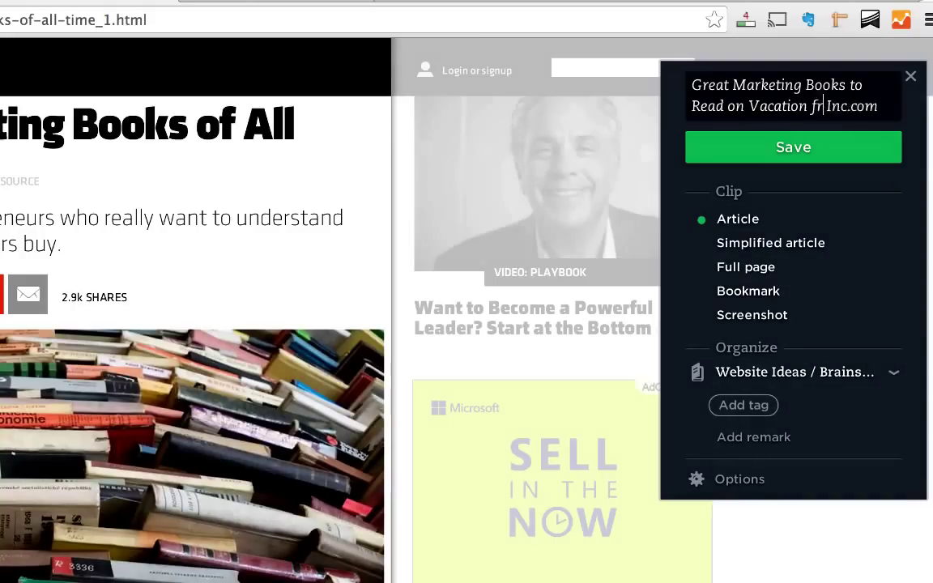
key("shift+End")
key("Delete")
Set the Inc. clip's format to simplified article and its notebook to Future Reads.
left_click(729, 243)
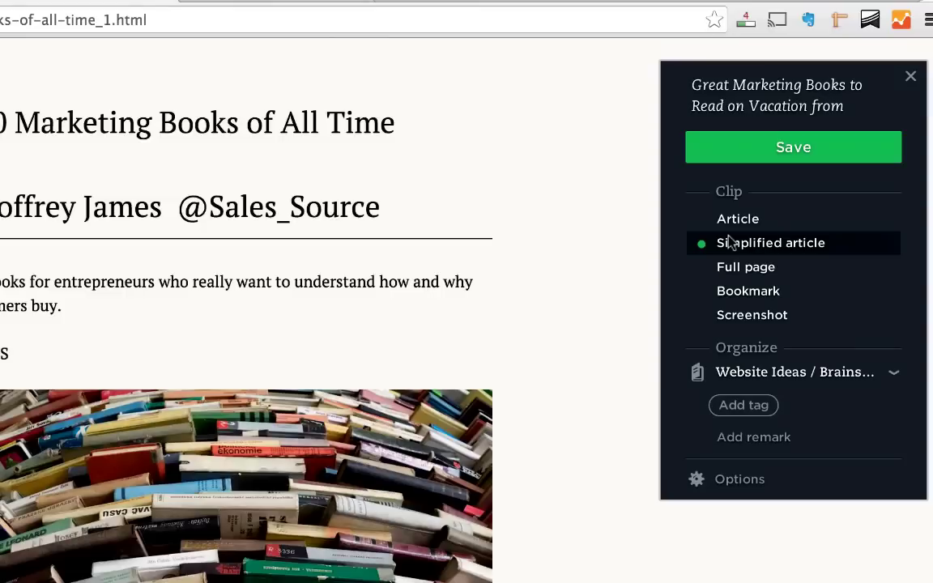
left_click(803, 377)
left_click(743, 491)
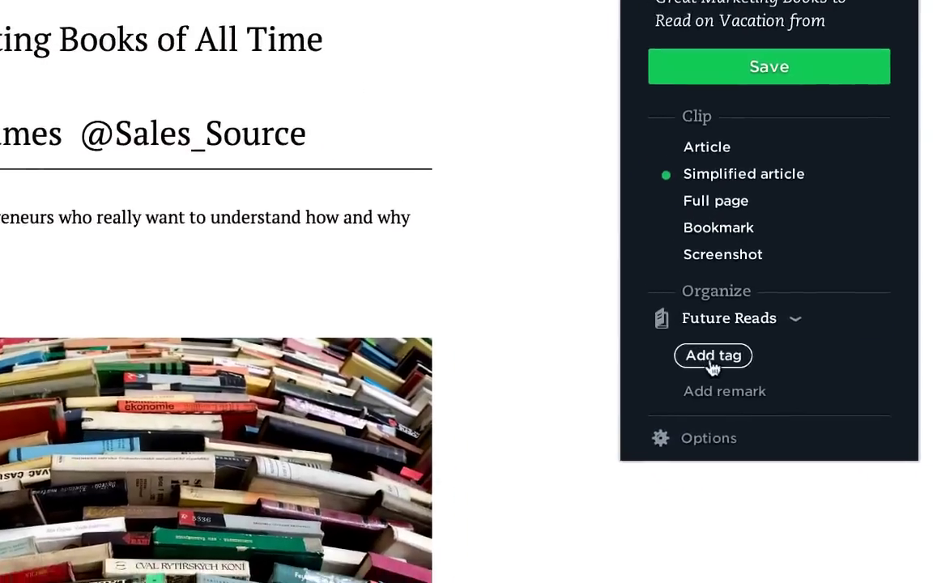
Add the tags "vacation", "books" and "inspiration" to the Inc. clip.
left_click(711, 362)
type("vacation")
key("Return")
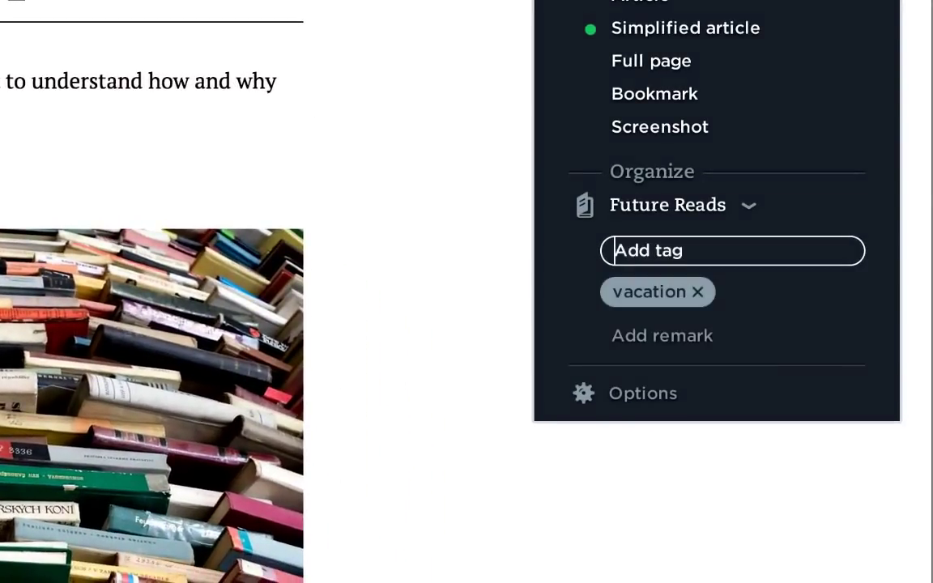
type("books")
key("Return")
type("in")
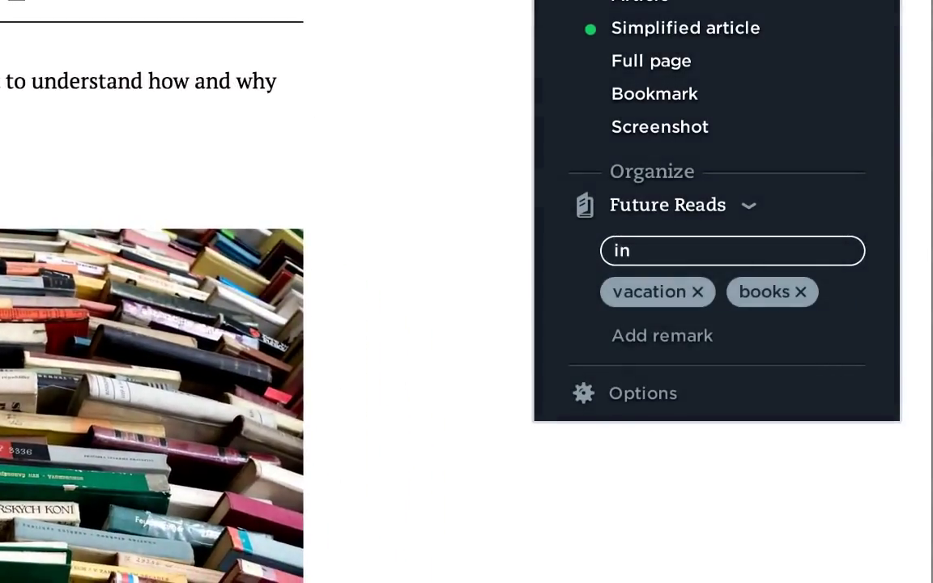
type("spiration")
key("Return")
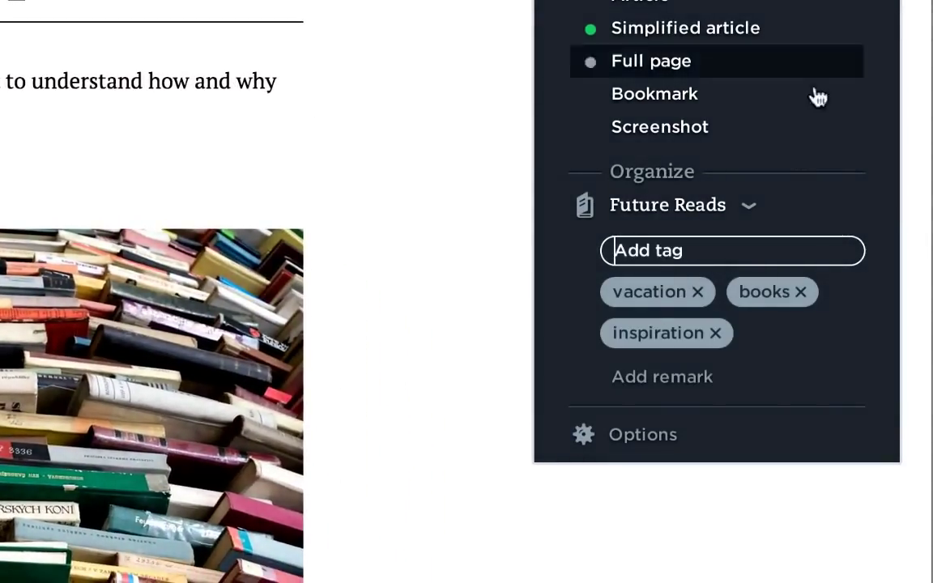
Add the remark "Read before vacation and buy 1-2 books from list." to the Inc. clip and save it.
left_click(672, 377)
type("Read before vaca")
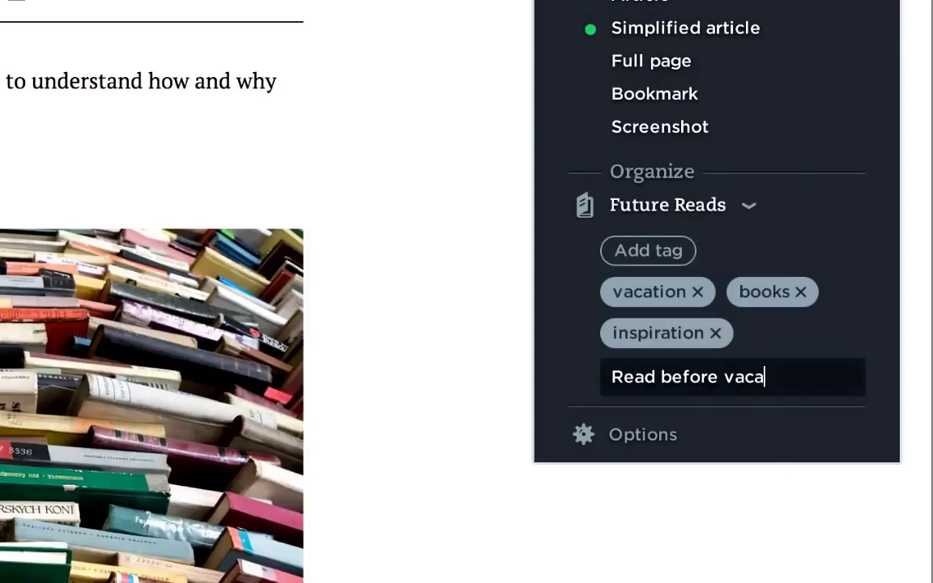
type("tion")
type(" and buy")
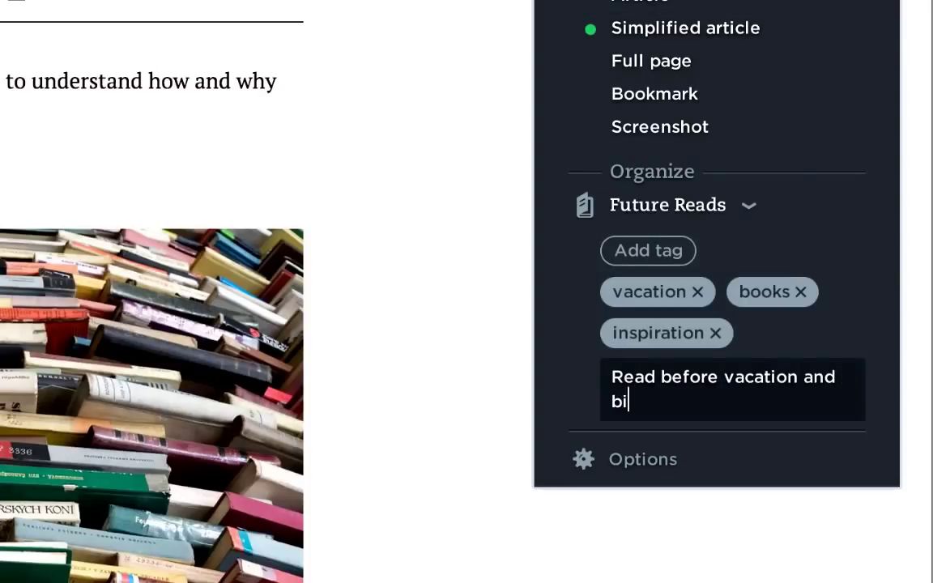
type(" 1-2 books from list.")
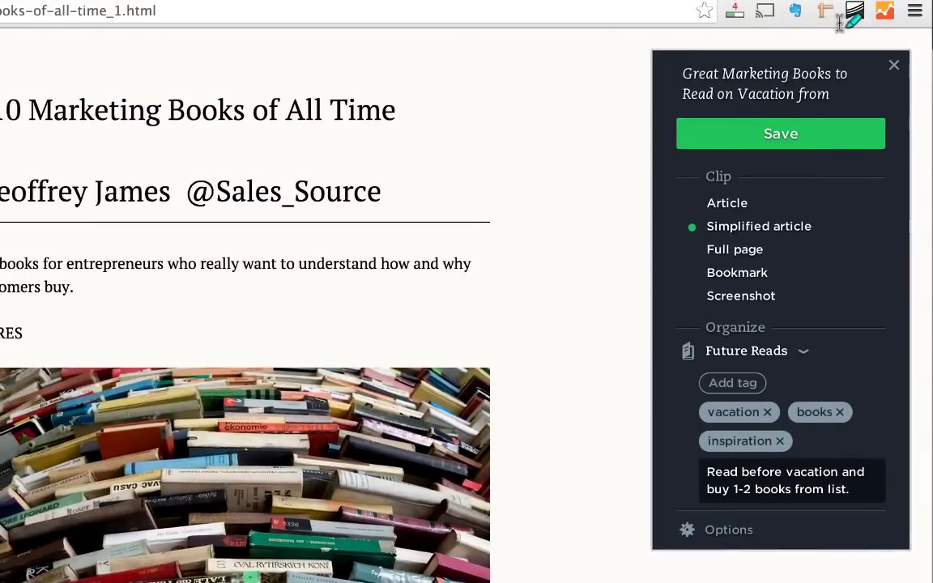
left_click(790, 132)
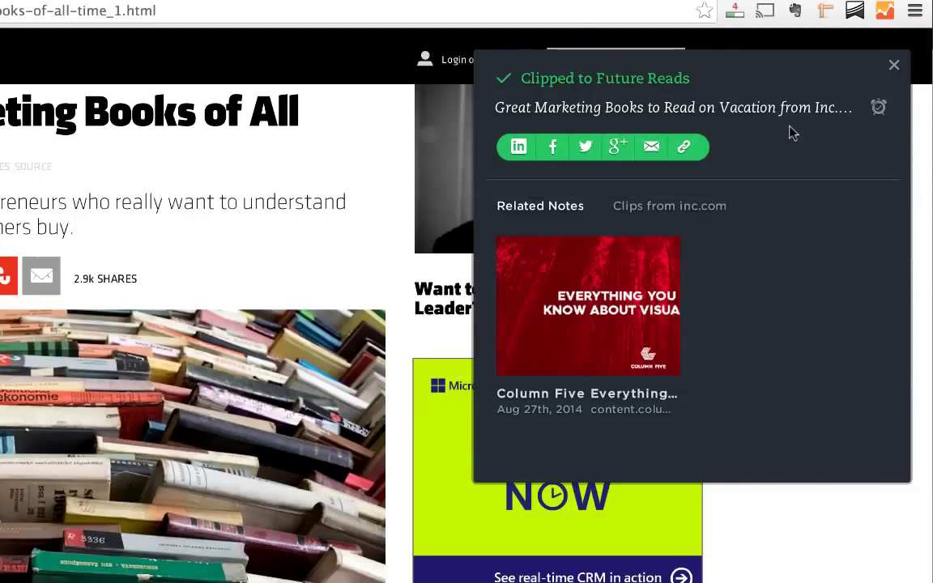
Add a reminder for tomorrow, 9/5/2014, at 9:00 AM to the saved Inc. clip and close the confirmation.
left_click(879, 112)
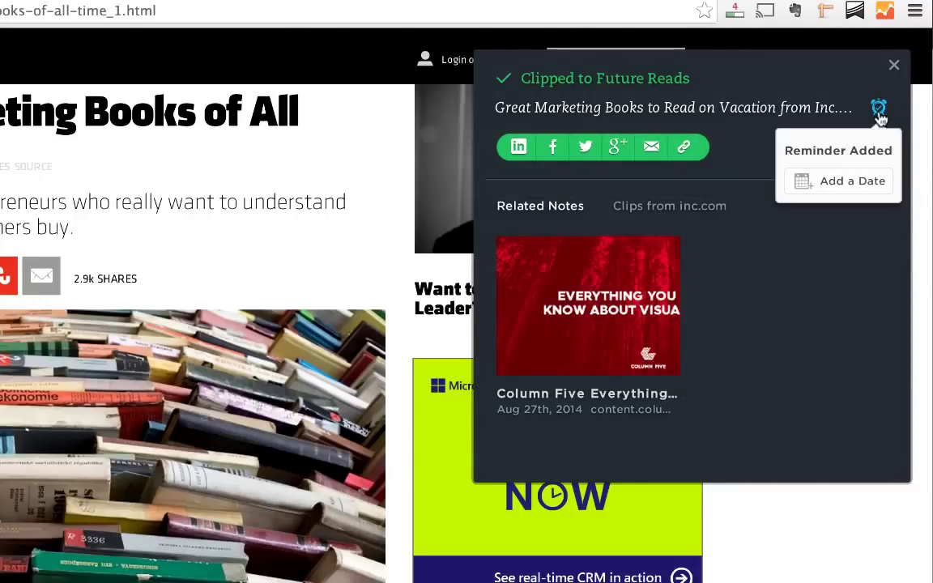
left_click(839, 179)
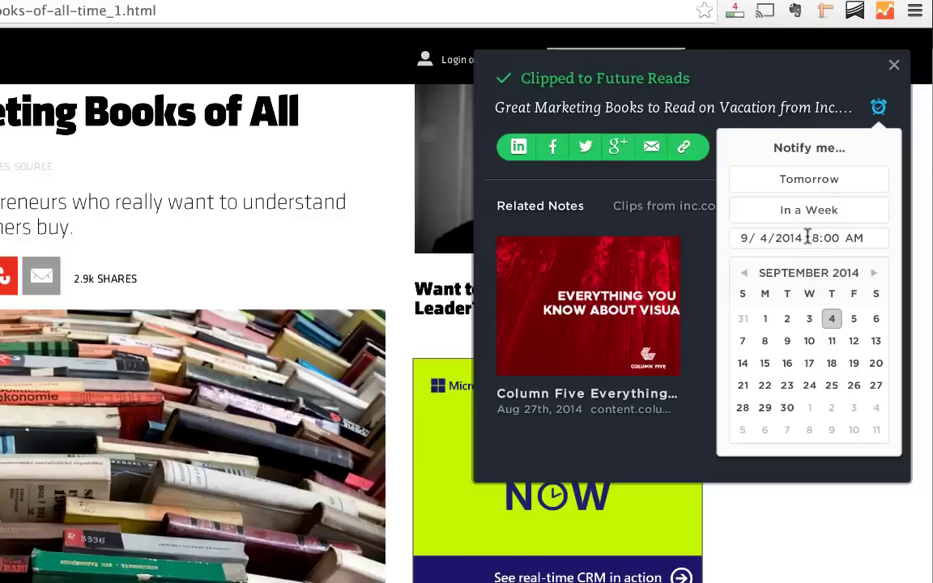
left_click(818, 181)
left_click(818, 237)
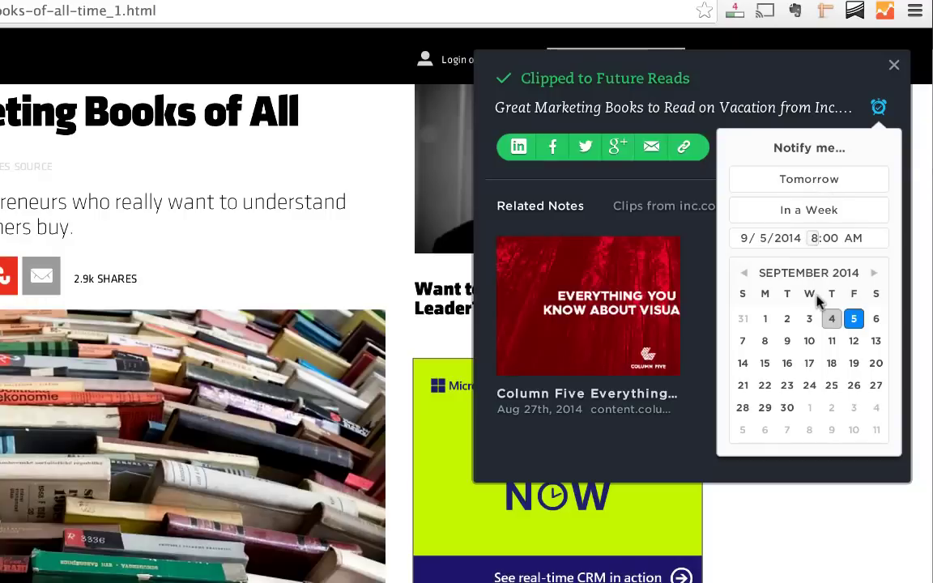
type("9")
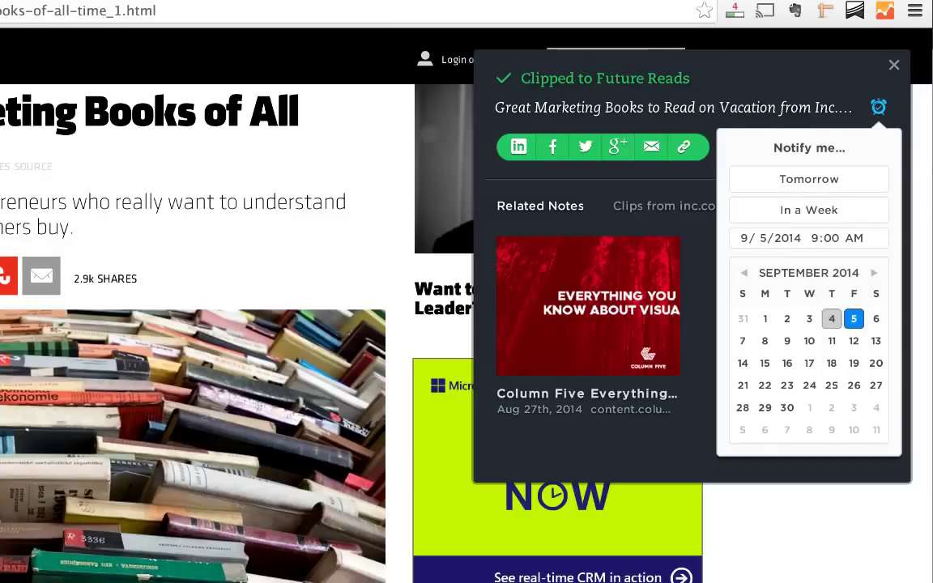
left_click(834, 80)
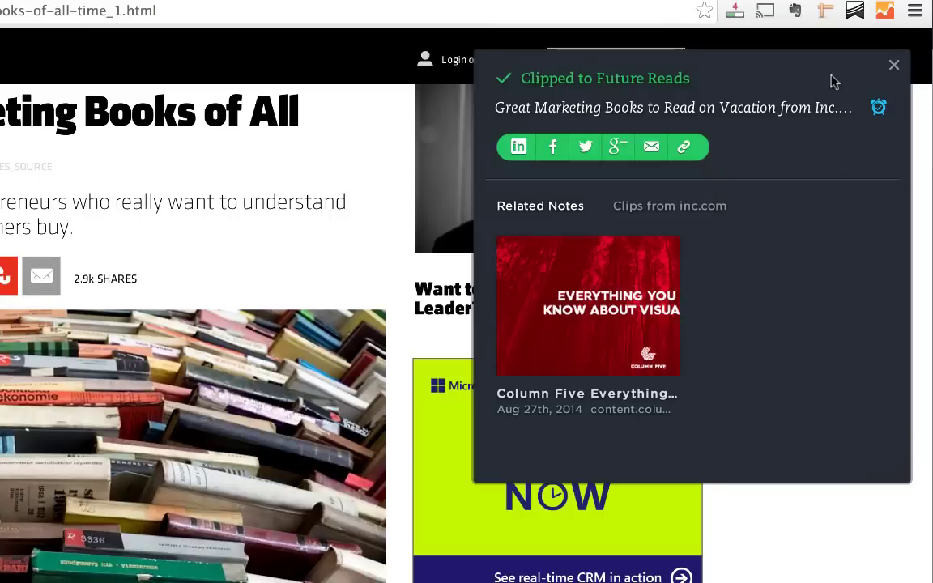
left_click(895, 66)
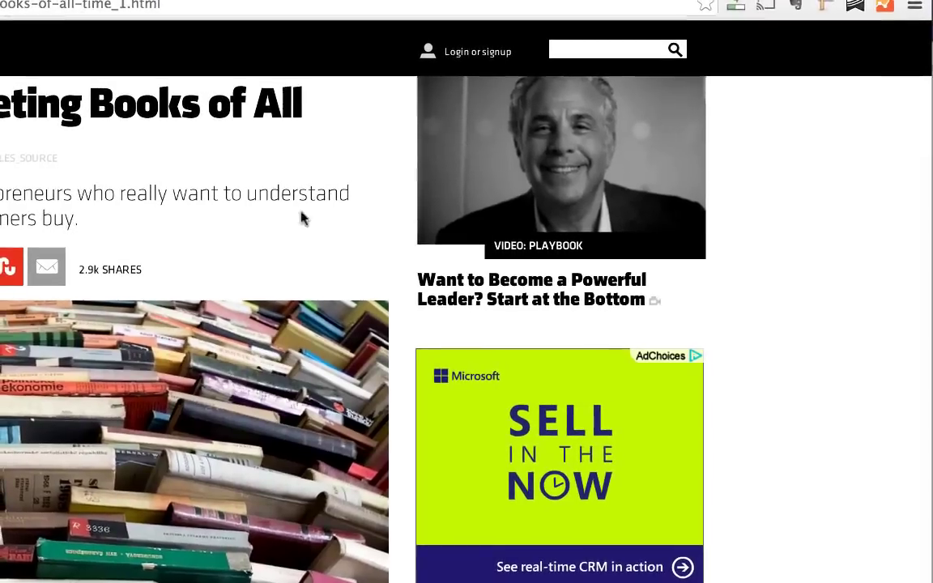
Start a new screenshot clip of the Inc. page and capture the region from below the site header down through the book photo.
scroll(287, 239, "up", 2)
left_click(796, 10)
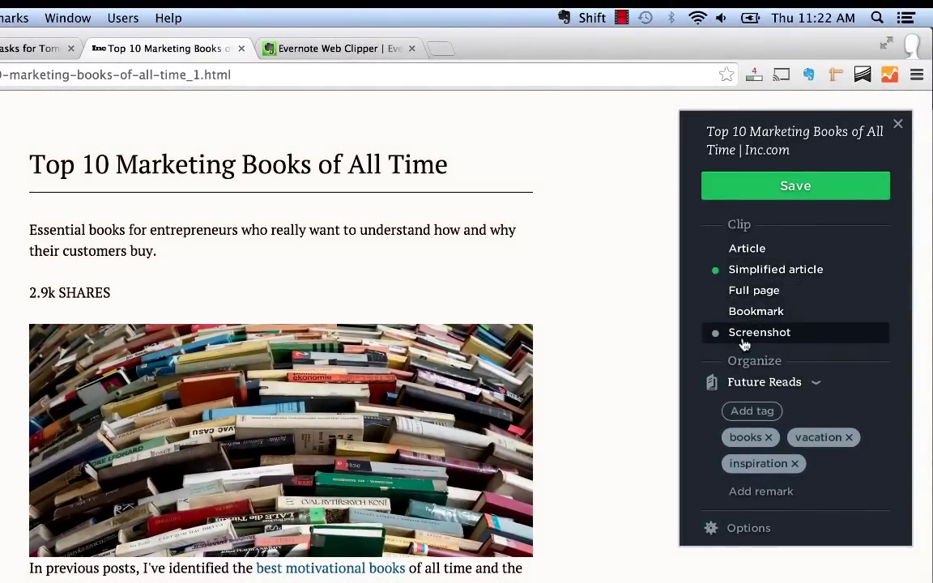
left_click(741, 333)
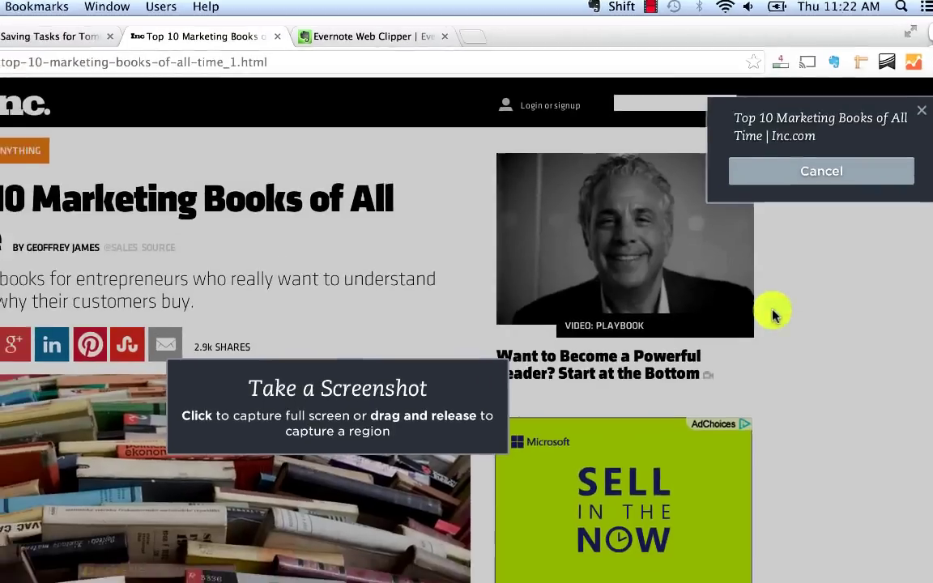
left_click(743, 331)
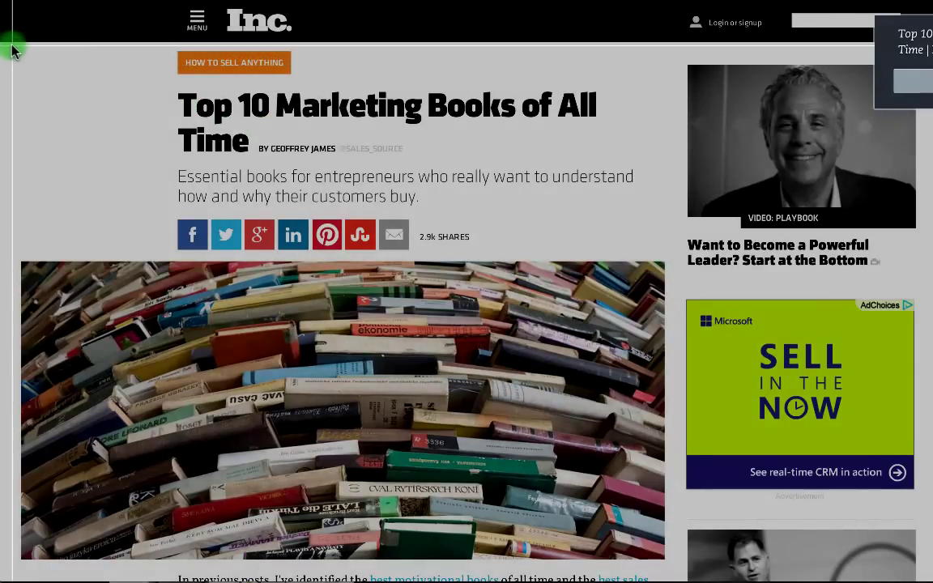
left_click_drag(12, 46, 924, 557)
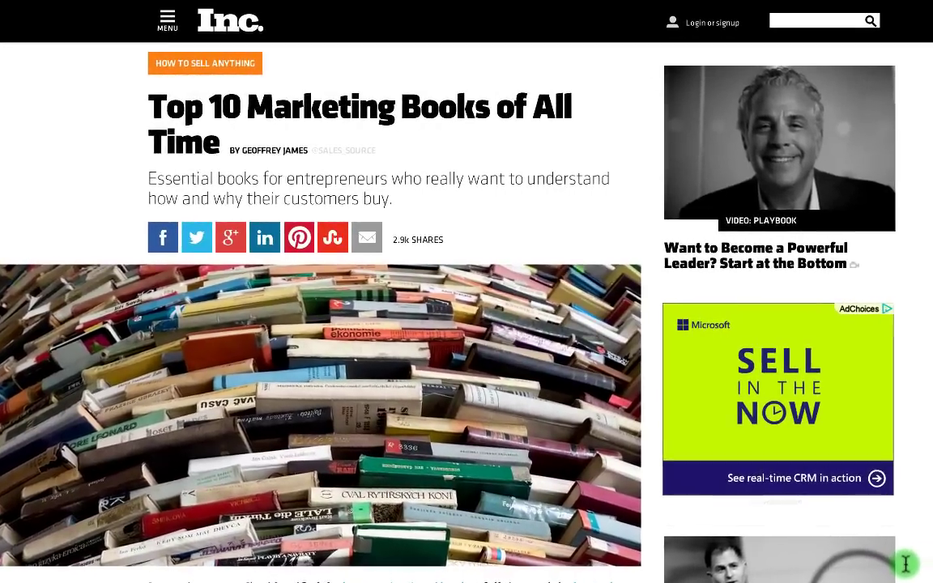
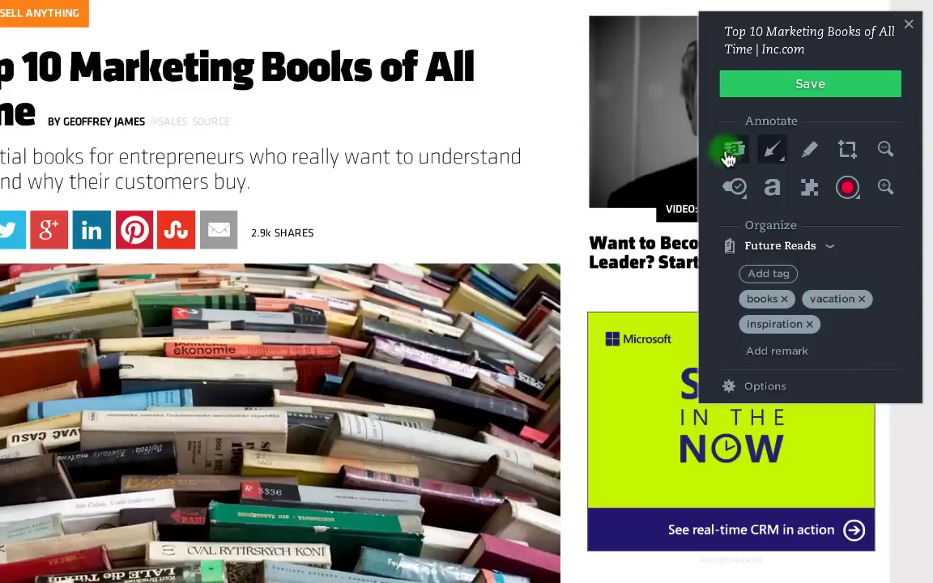
Examine the screenshot annotation tools, including shape, marker, crop, stamp, type, pixelate, colors and zoom.
left_click(773, 151)
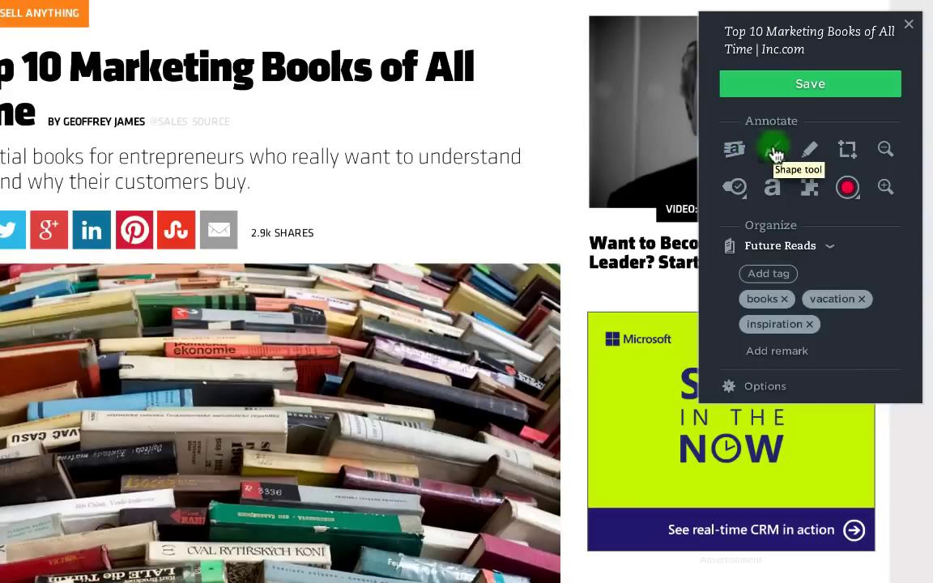
left_click(810, 154)
left_click(851, 159)
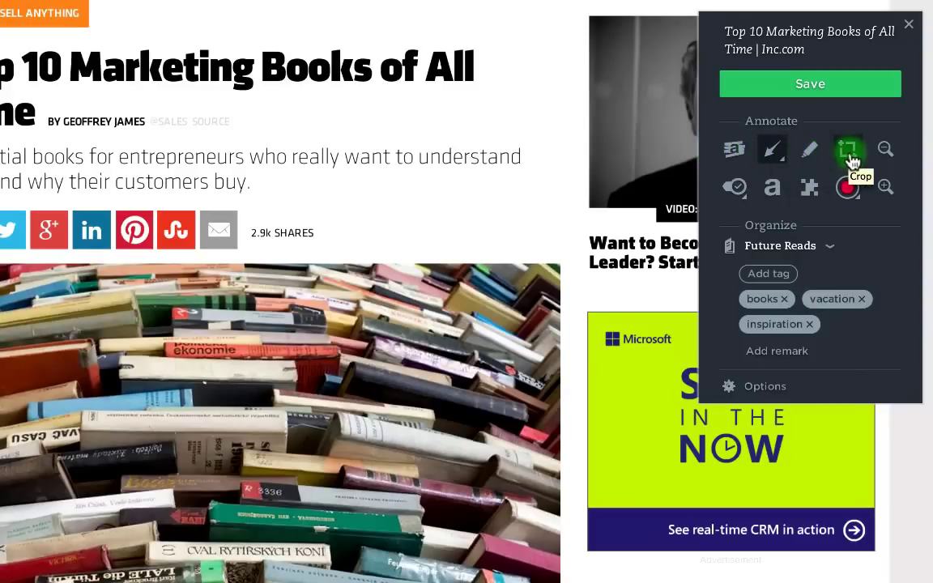
left_click(884, 154)
left_click(736, 188)
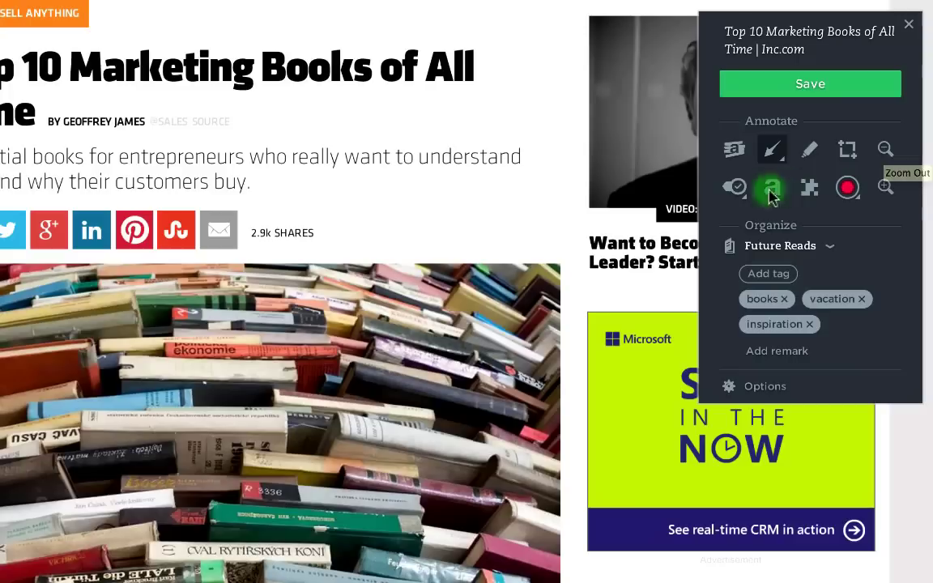
left_click(773, 193)
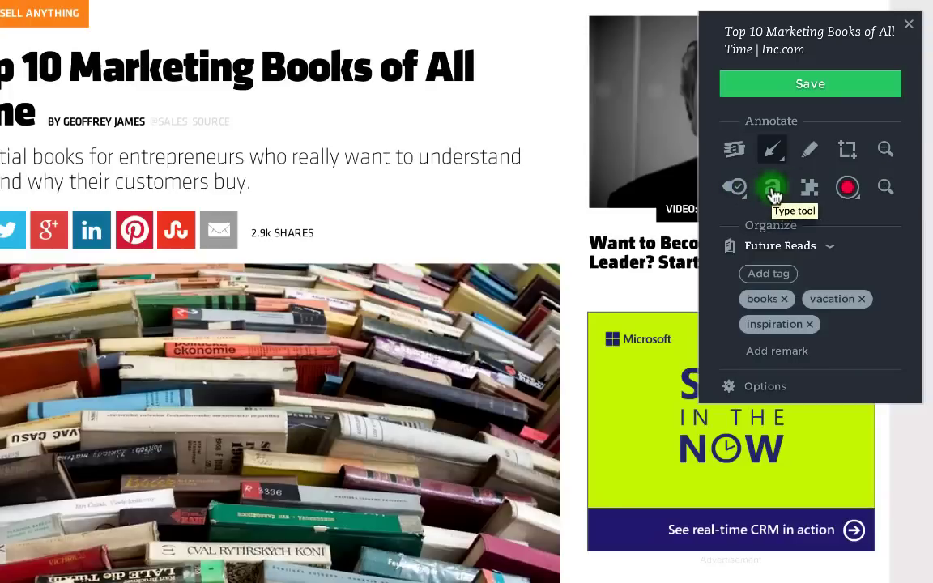
left_click(811, 193)
left_click(849, 194)
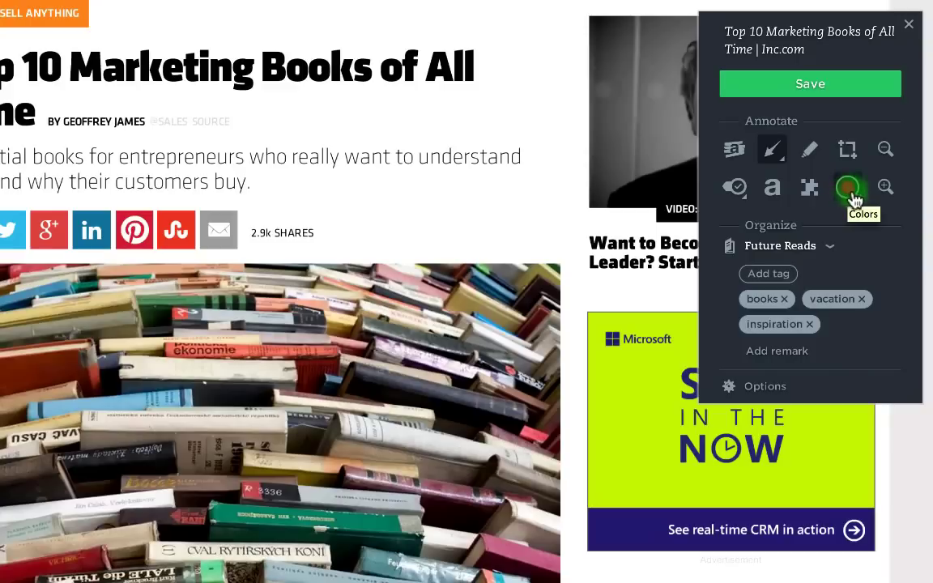
left_click(886, 194)
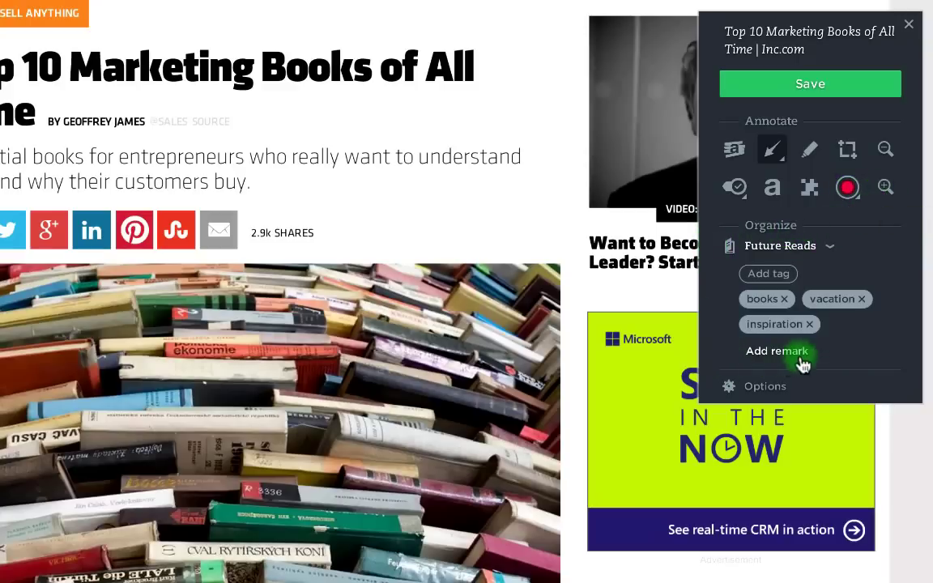
Title the screenshot clip "Example of author name and social icons" and set its notebook to Website Ideas / Brainstorming.
left_click(809, 39)
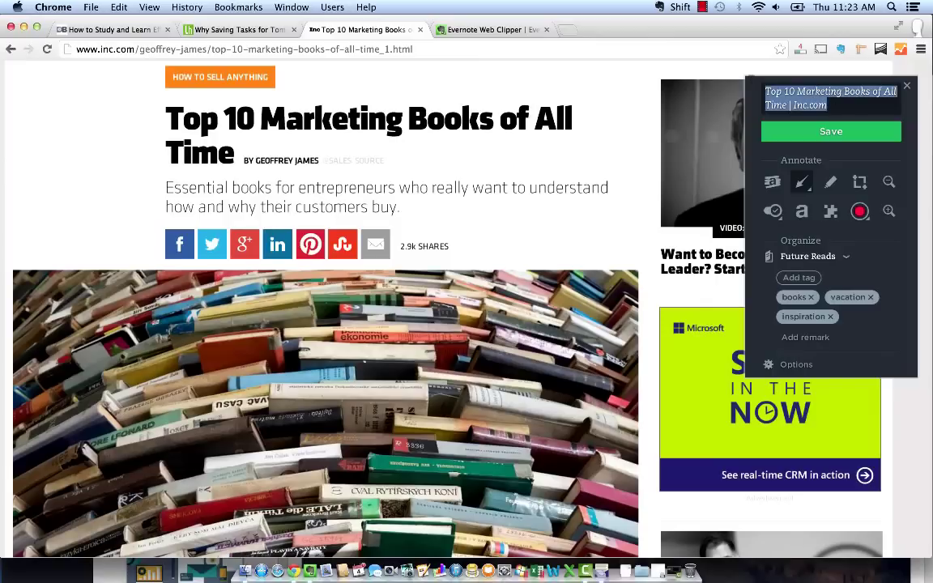
key("BackSpace")
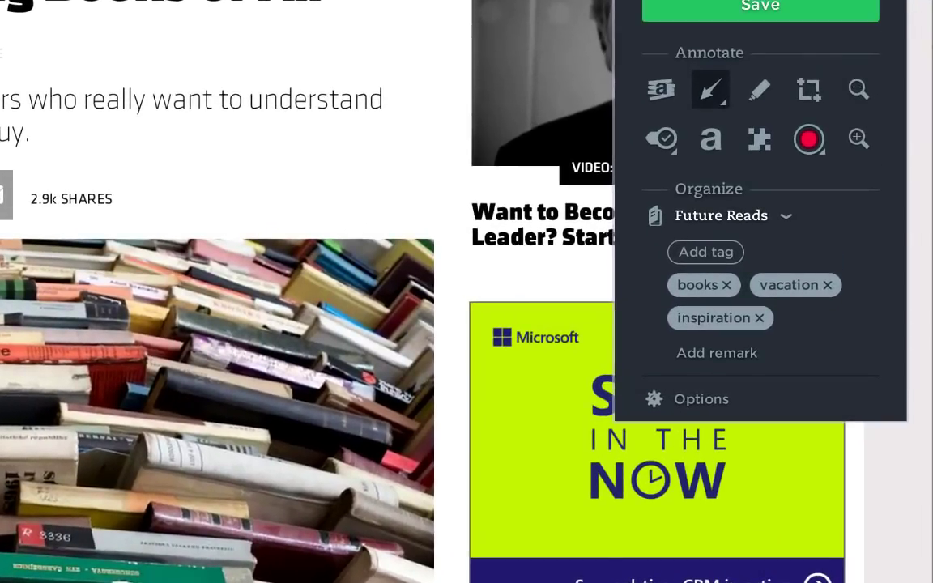
left_click(652, 217)
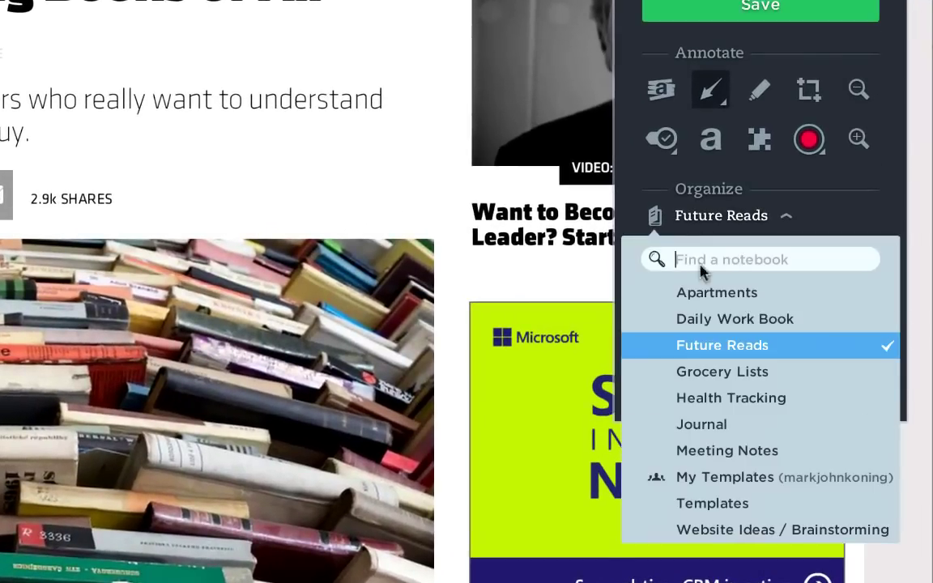
left_click(732, 531)
Replace the screenshot clip's inspiration, books and vacation tags with the tag "blog ideas".
left_click(754, 318)
left_click(726, 283)
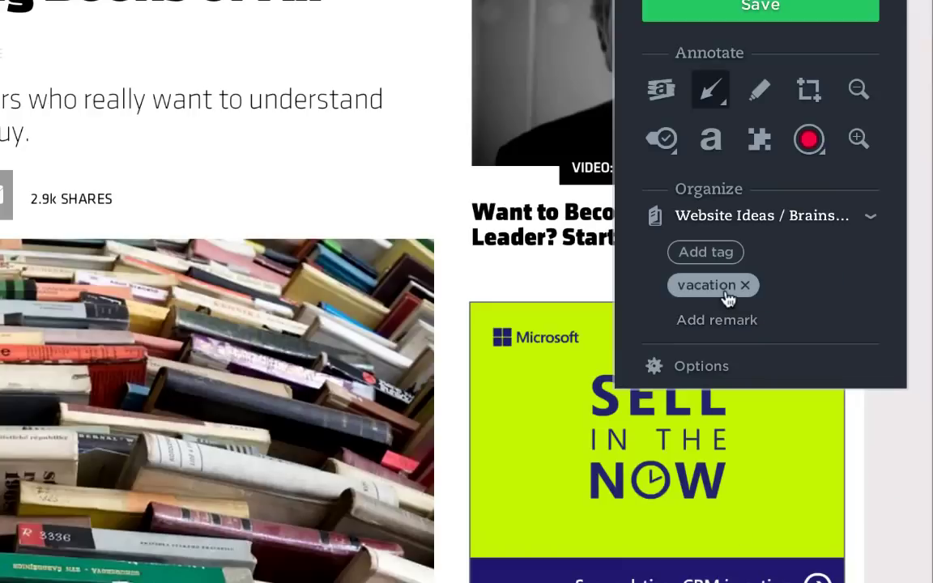
left_click(745, 285)
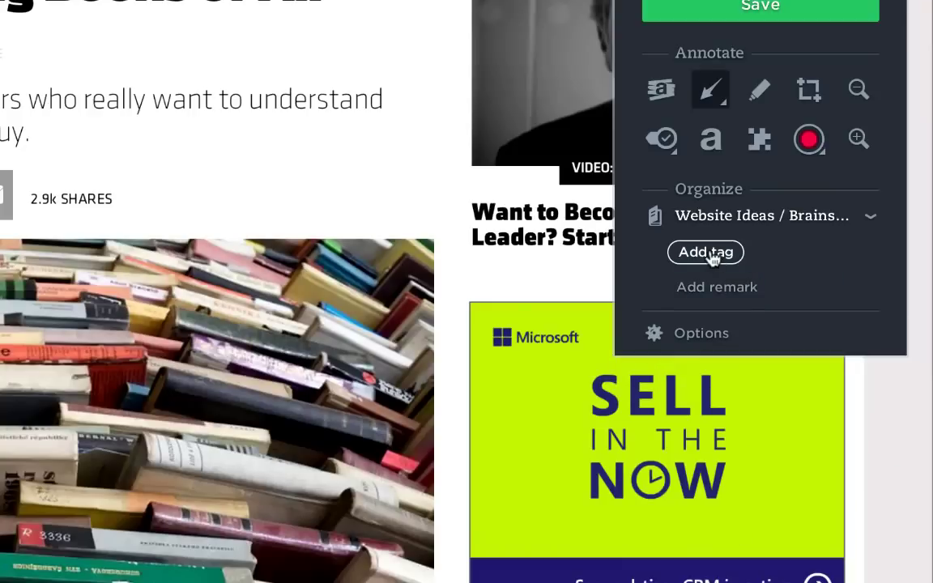
left_click(709, 254)
type("blog ideas")
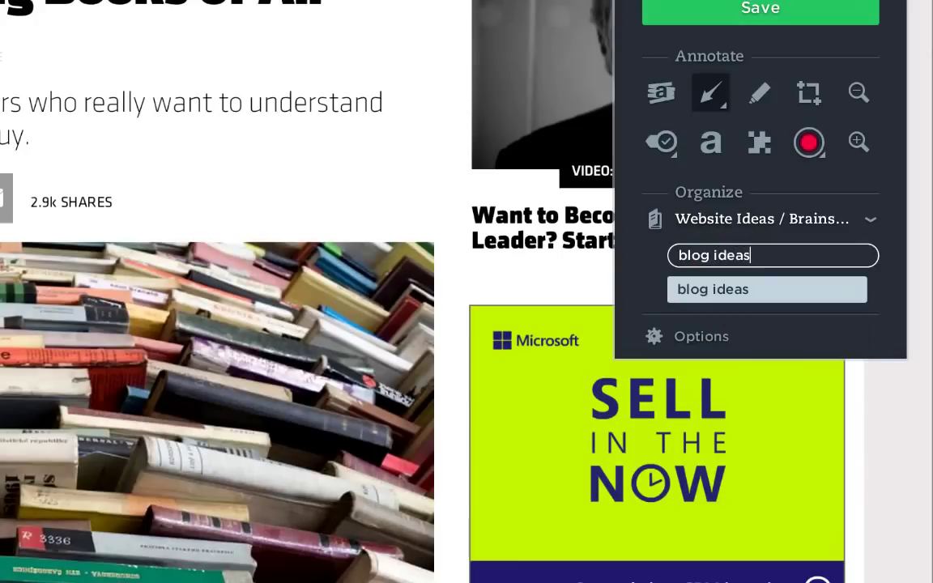
key("Return")
Draw one red rectangle around the author byline and another around the row of social sharing icons.
left_click(711, 92)
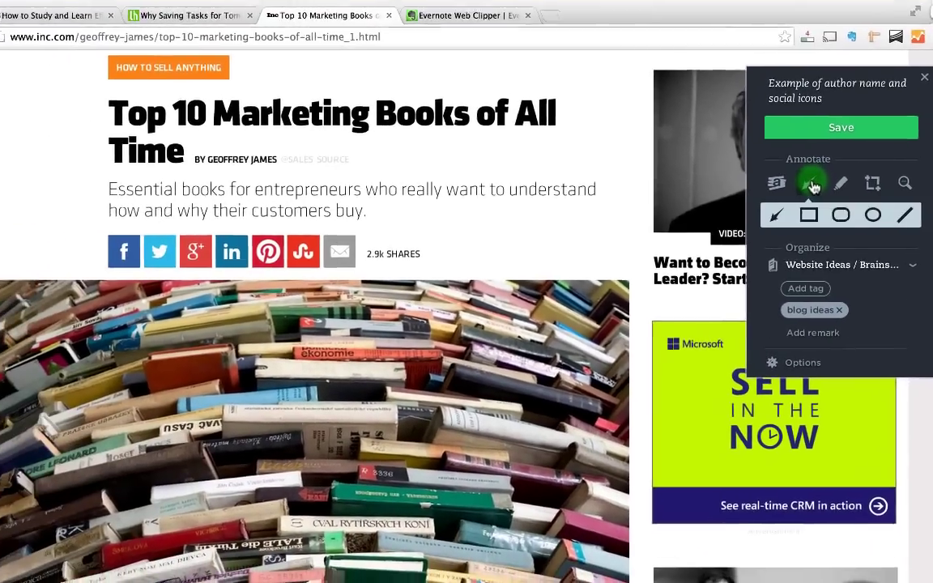
left_click(785, 193)
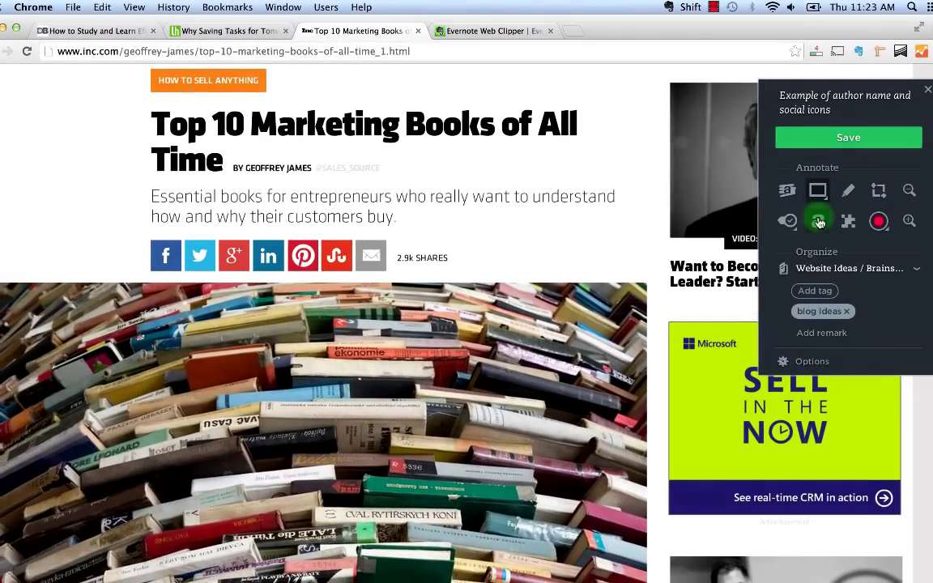
mouse_move(229, 156)
left_mouse_down()
mouse_move(234, 176)
mouse_move(390, 179)
left_mouse_up()
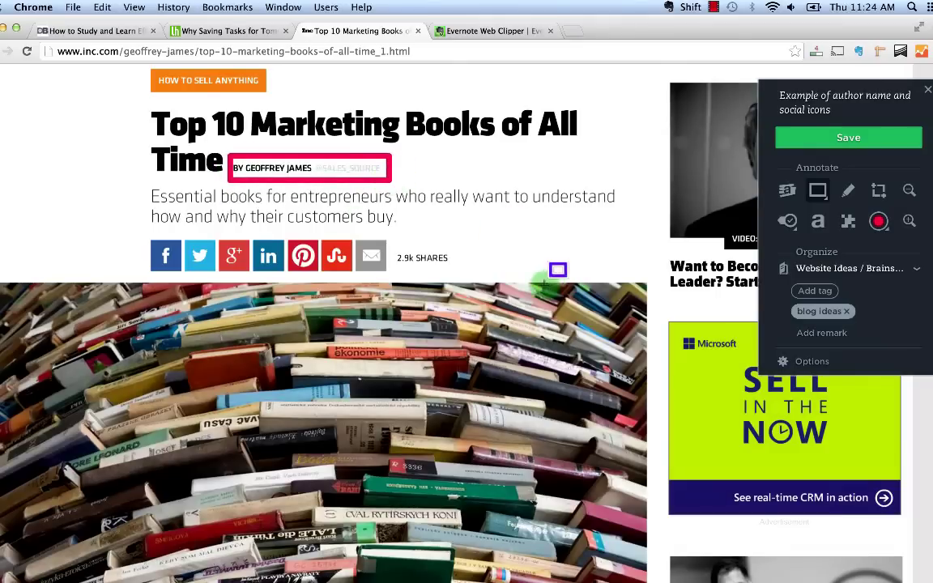
mouse_move(132, 226)
left_mouse_down()
mouse_move(431, 320)
mouse_move(457, 288)
left_mouse_up()
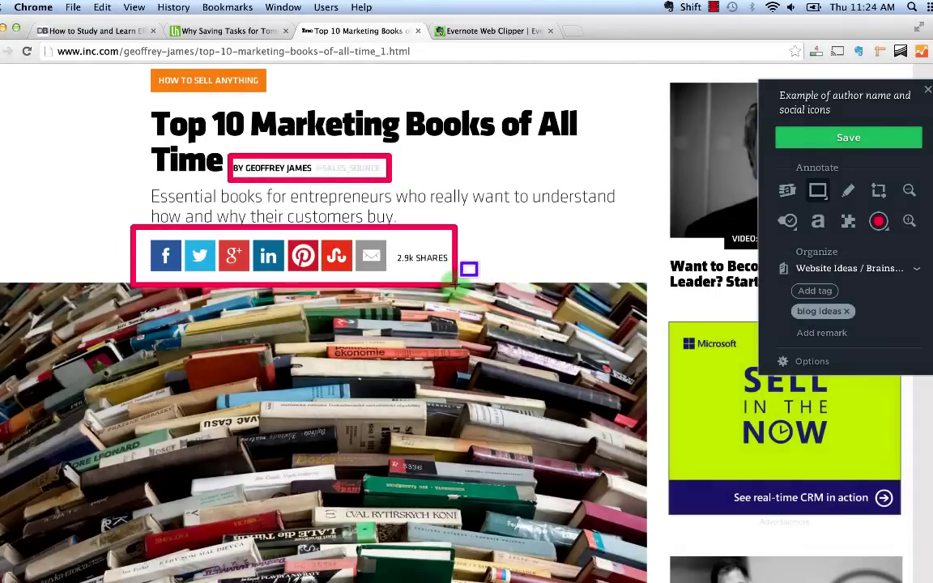
Draw two red arrows on the screenshot, one pointing at the author byline box and another at the social icons box.
left_click(817, 191)
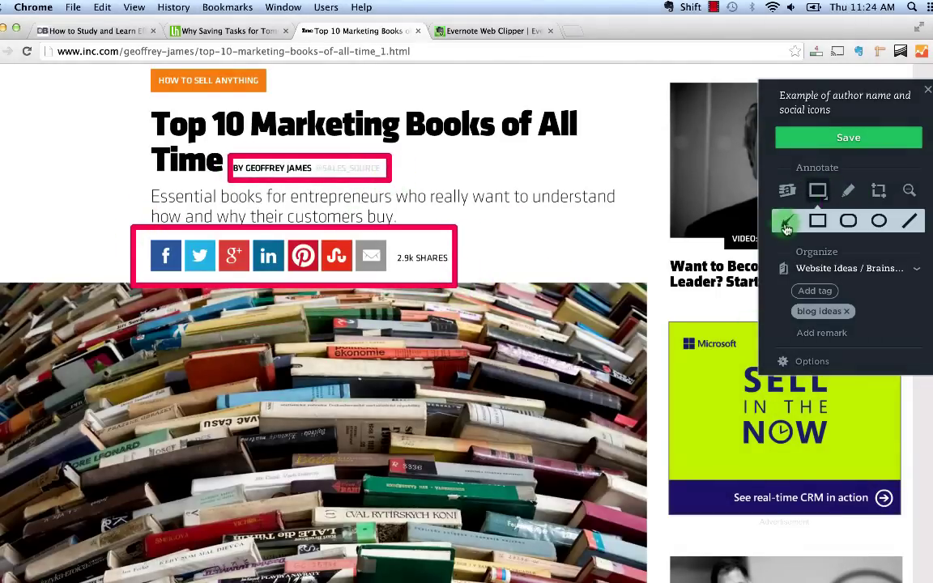
left_click(785, 227)
left_click_drag(220, 151, 108, 111)
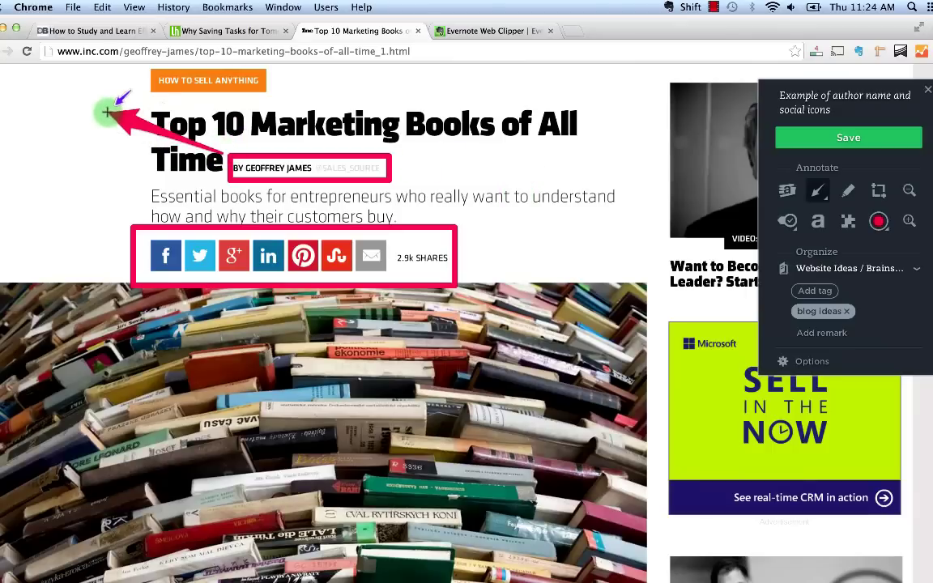
mouse_move(204, 140)
left_mouse_down()
mouse_move(132, 198)
mouse_move(17, 71)
mouse_move(191, 150)
left_mouse_up()
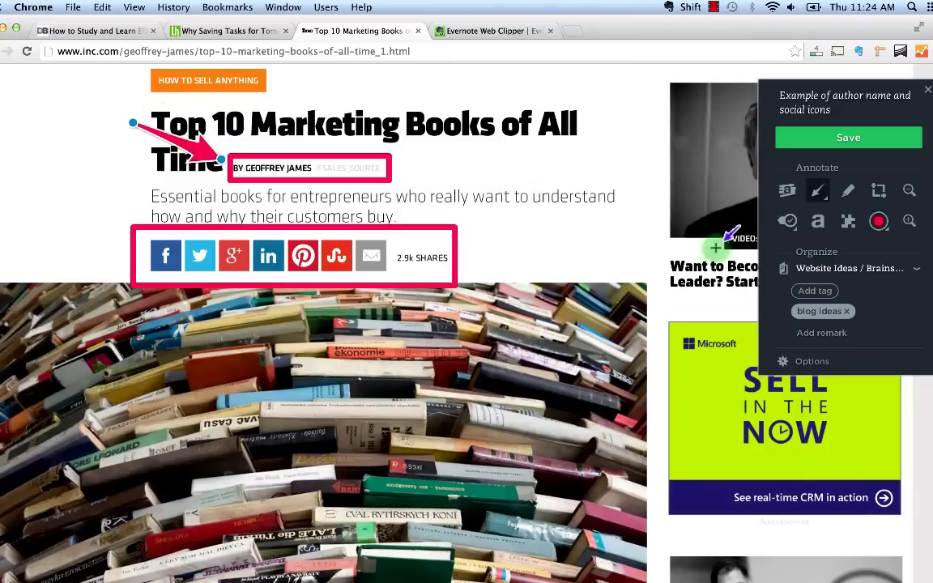
left_click_drag(555, 176, 470, 231)
Add the captions "Nice clean social count." and "Author name and twitter account." beside the arrows, and reposition the captions and byline arrow.
left_click(817, 224)
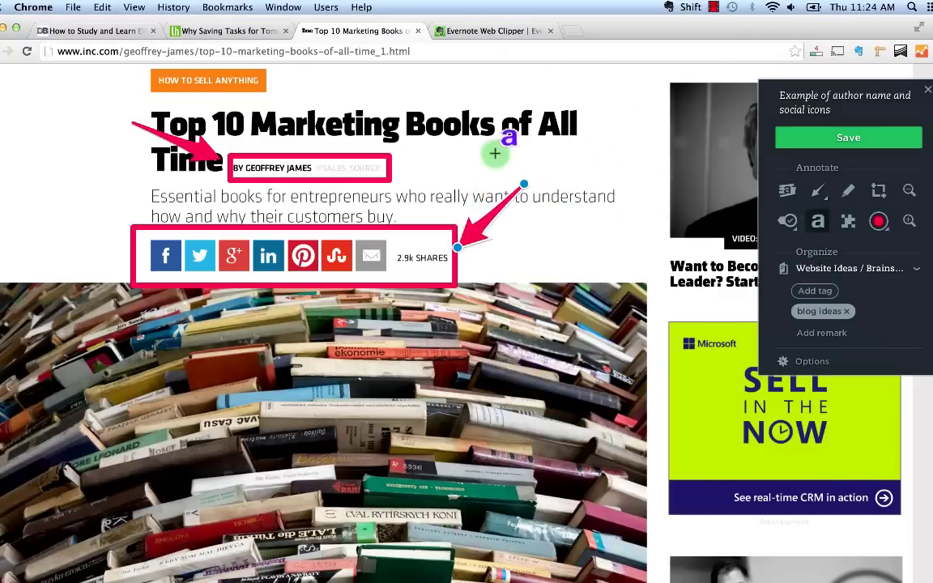
left_click(610, 217)
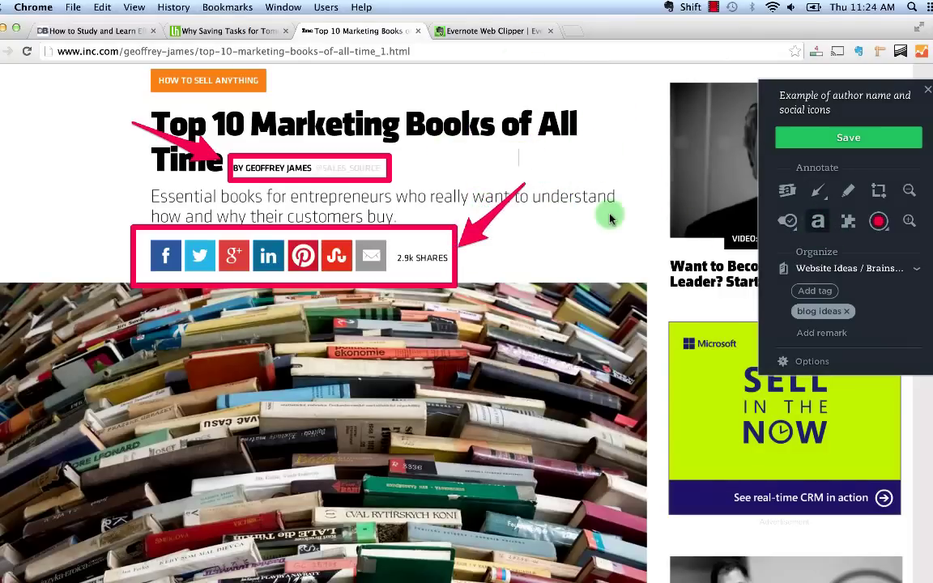
type("Nice clean social count.")
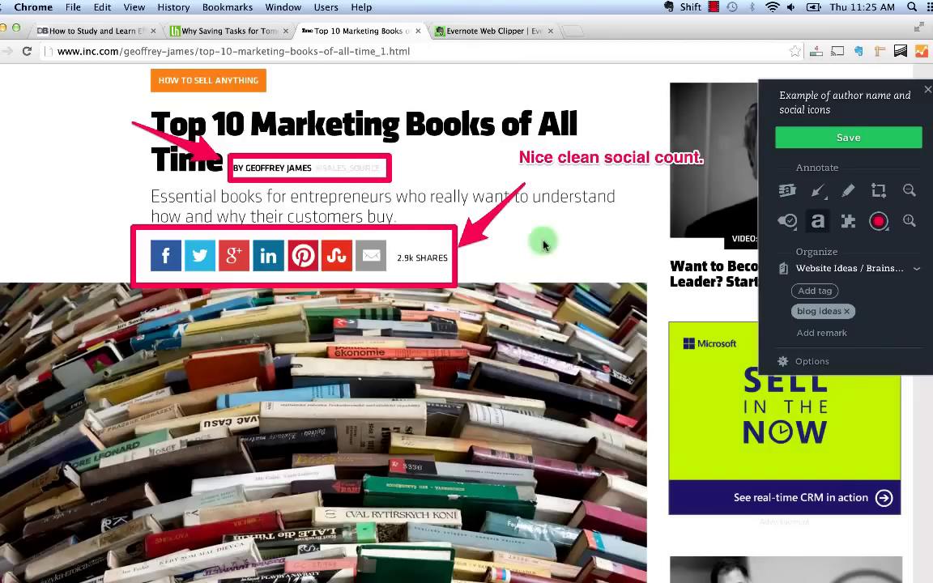
left_click_drag(515, 149, 470, 159)
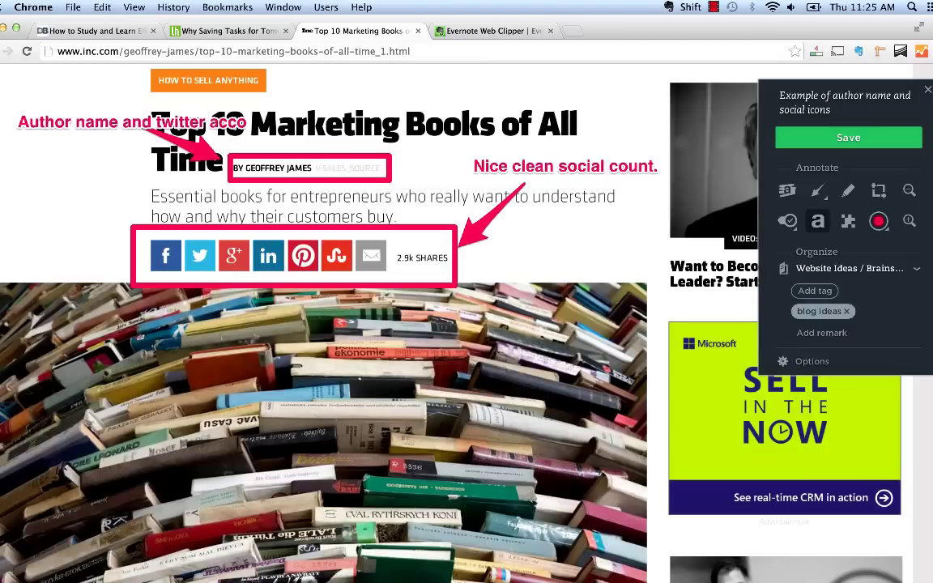
left_click_drag(91, 113, 73, 104)
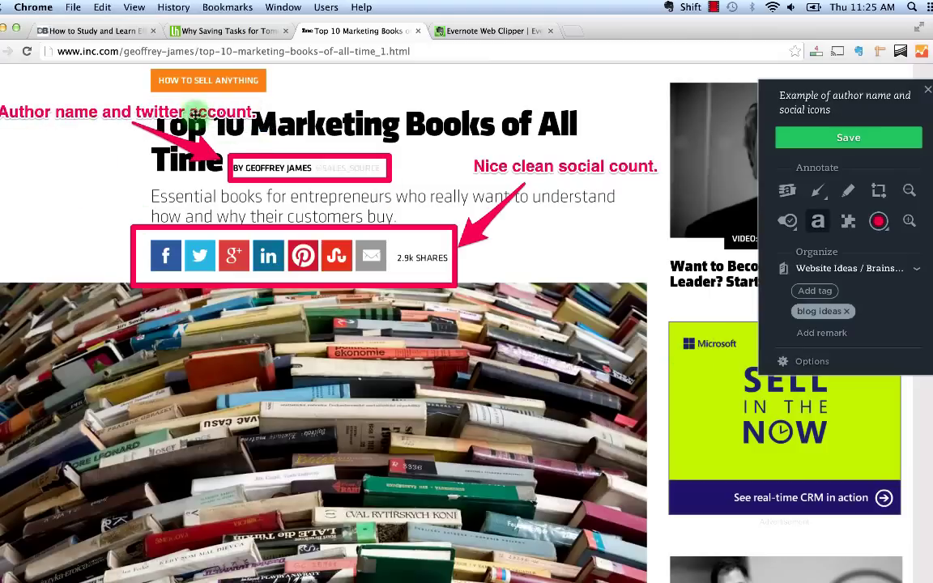
mouse_move(174, 109)
left_mouse_down()
mouse_move(174, 99)
mouse_move(103, 108)
left_mouse_up()
Pixelate the Microsoft sidebar advertisement and parts of the video thumbnail and its headline, and save the screenshot clip.
left_click(848, 220)
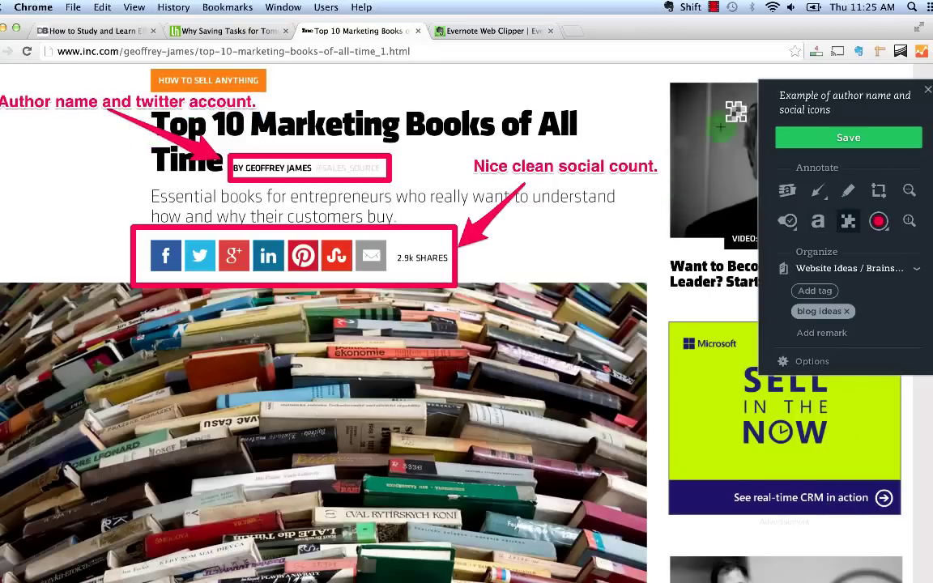
left_click_drag(669, 324, 901, 512)
left_click_drag(671, 258, 733, 291)
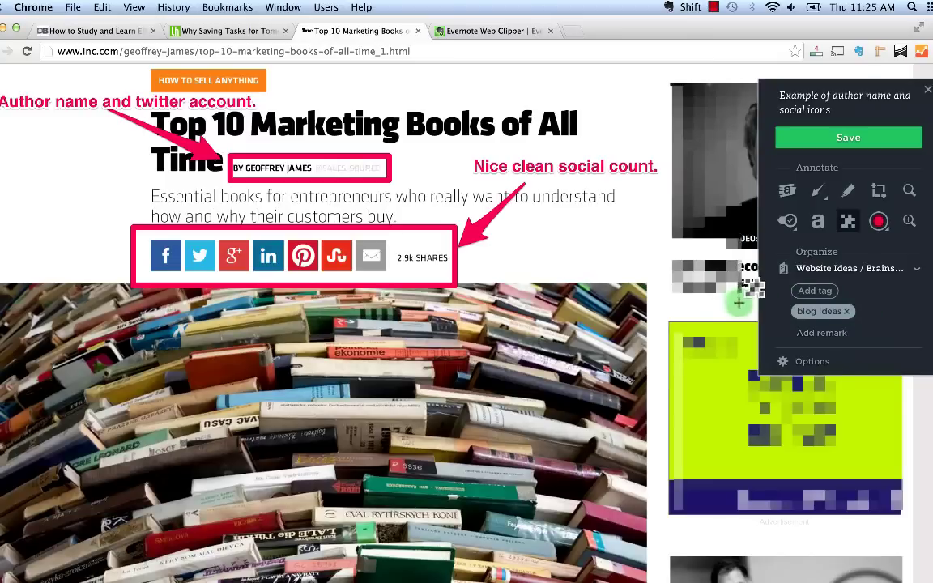
left_click_drag(672, 83, 717, 283)
left_click_drag(668, 231, 745, 290)
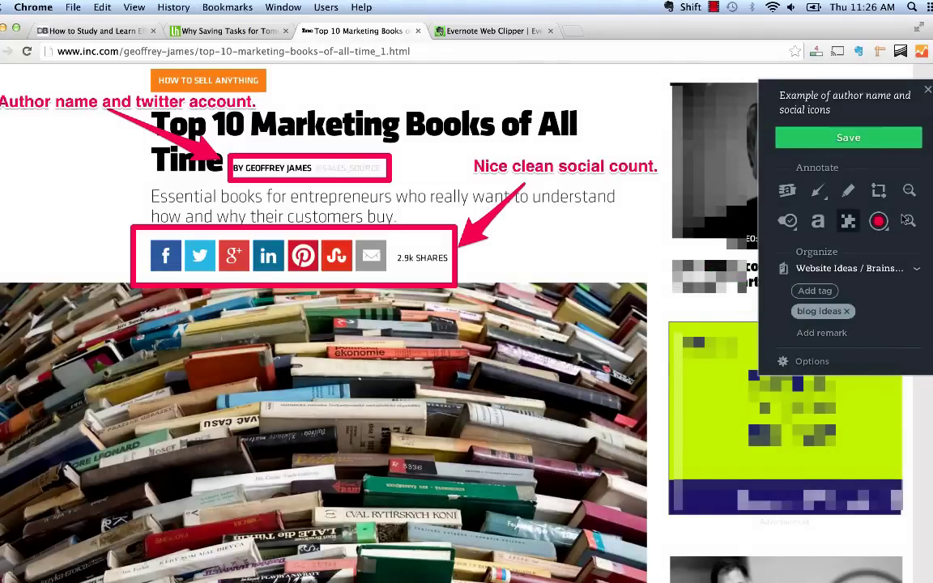
left_click(838, 140)
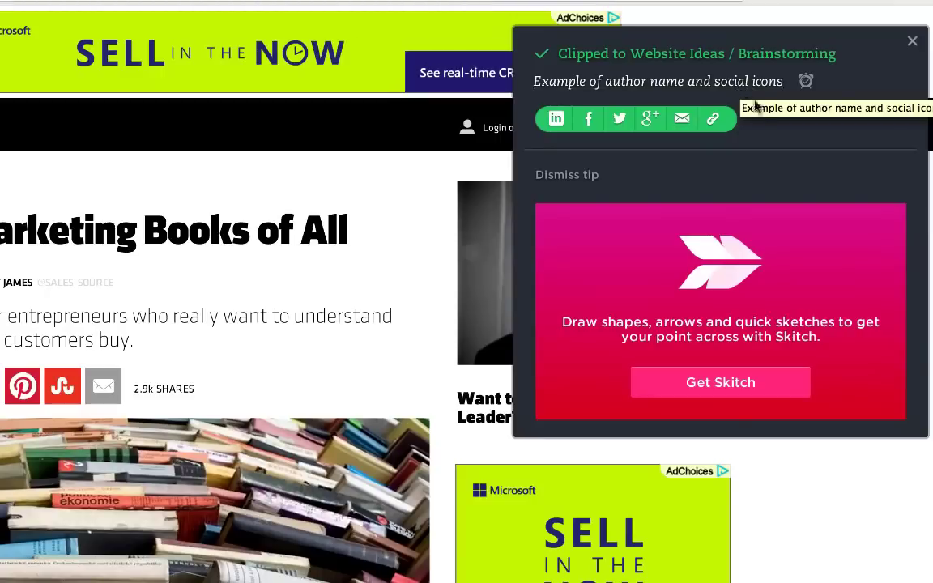
Open the clip's e-mail sharing form, enter the recipient's e-mail address, and close the form without sending.
left_click(682, 118)
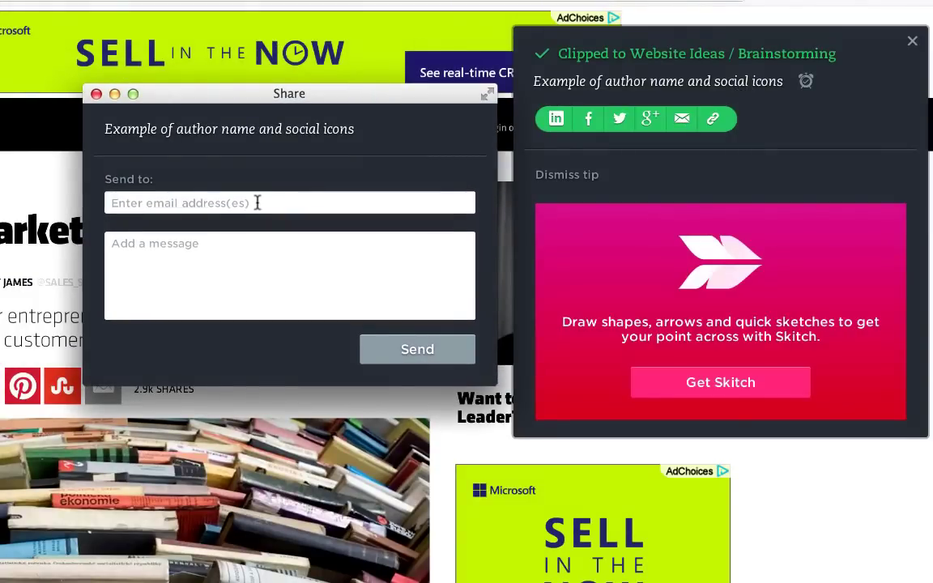
key("BackSpace")
key("BackSpace")
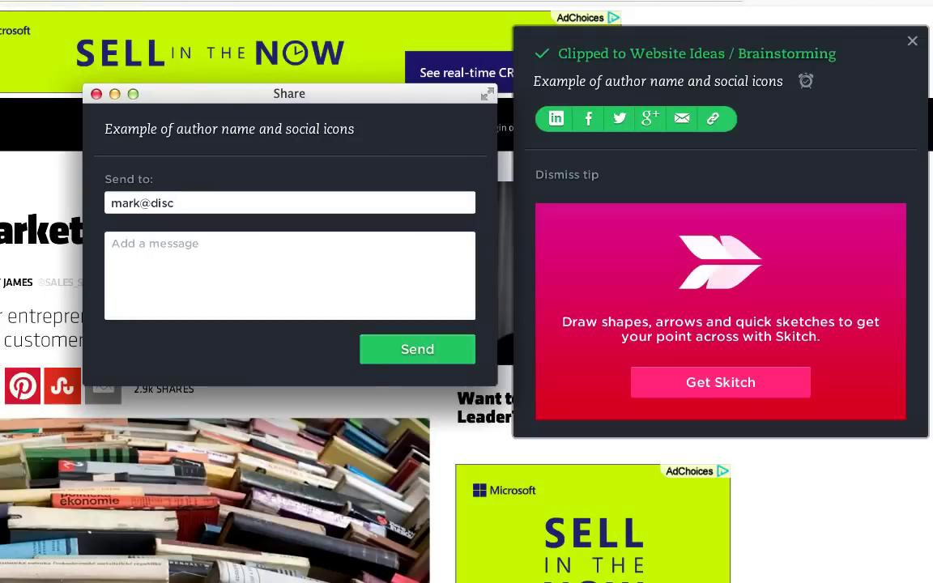
type("overbusiness.us")
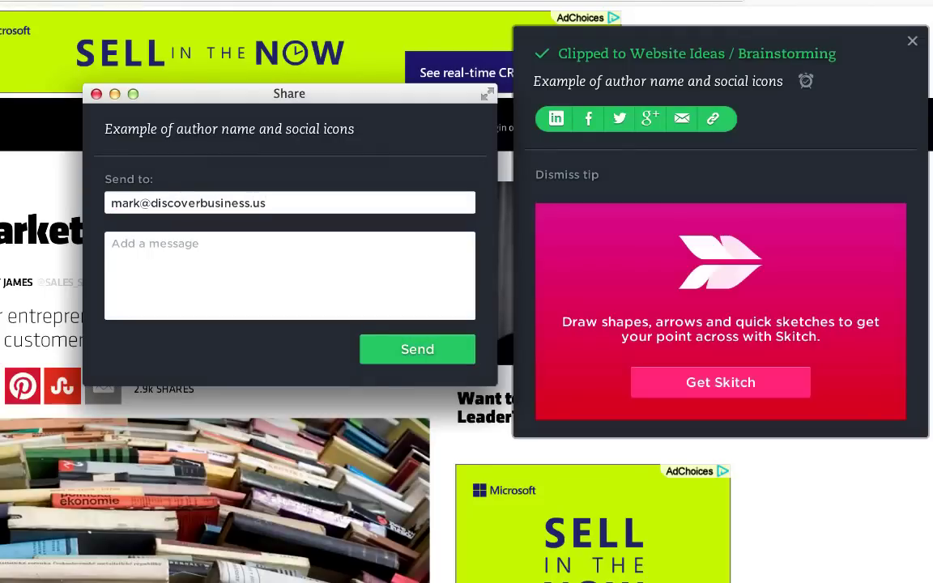
left_click(95, 94)
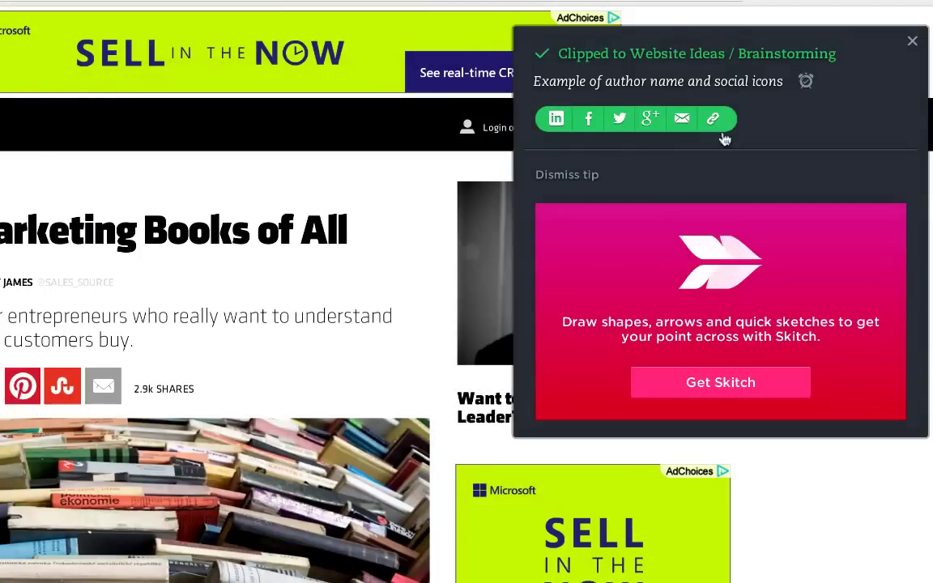
Copy the saved clip's share link to the clipboard, and close the sharing window and clip confirmation.
left_click(713, 120)
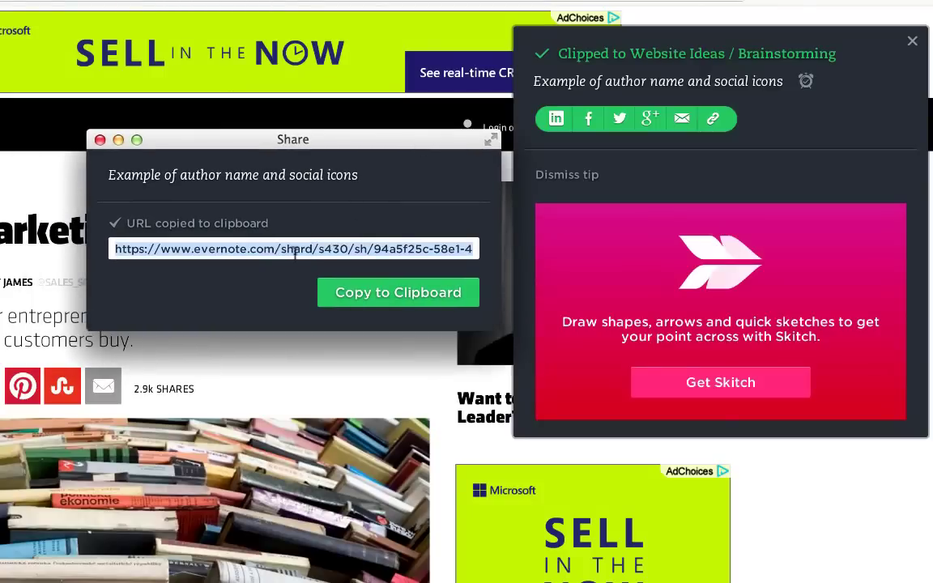
left_click(364, 293)
left_click(100, 139)
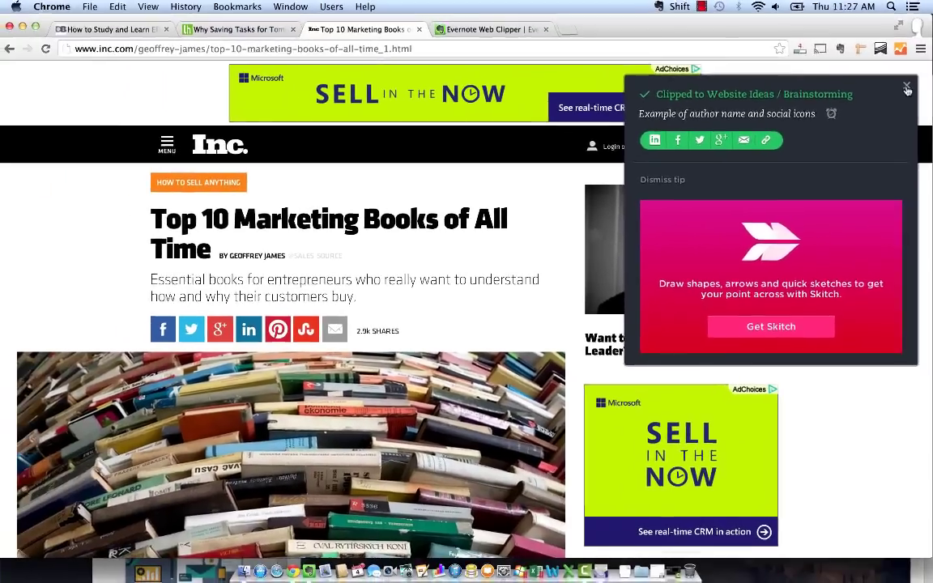
left_click(716, 50)
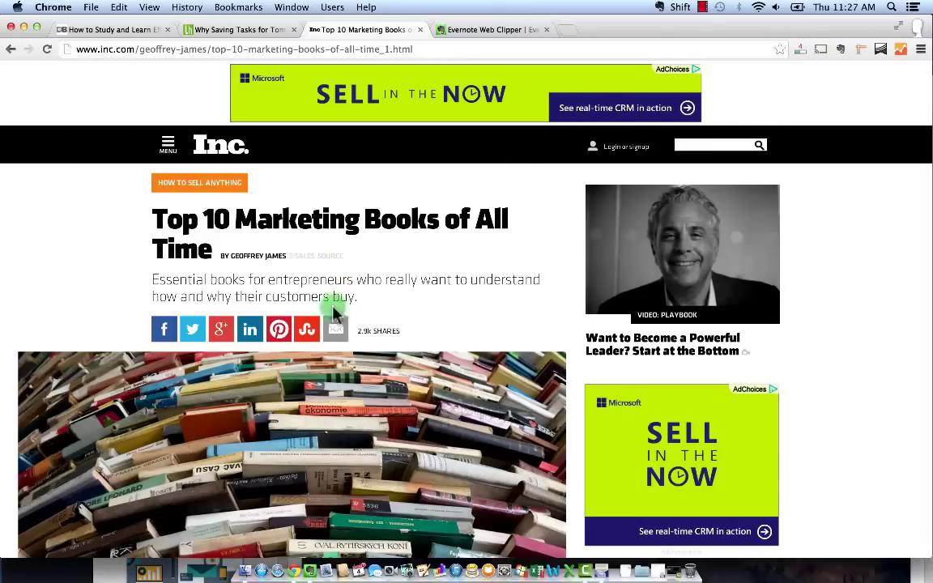
Switch to the Evernote desktop app and examine the discoverbusiness.us clip's notebook, tags, reminder and article content.
left_click(306, 571)
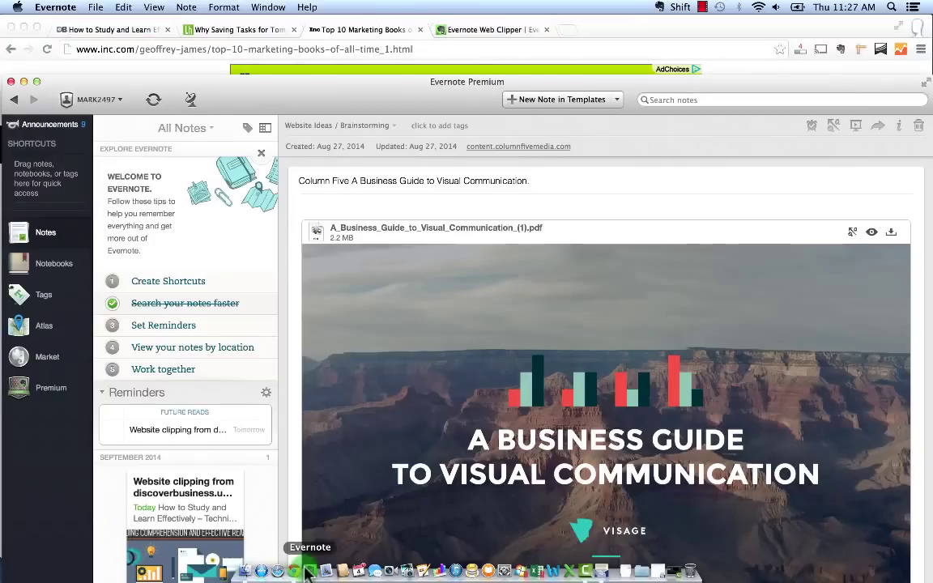
left_click_drag(443, 87, 448, 17)
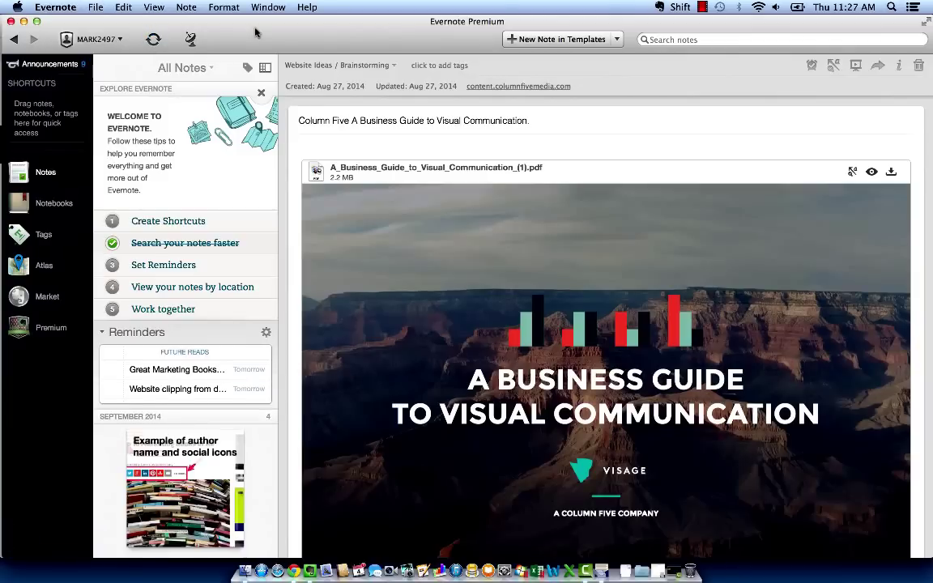
scroll(183, 441, "down", 5)
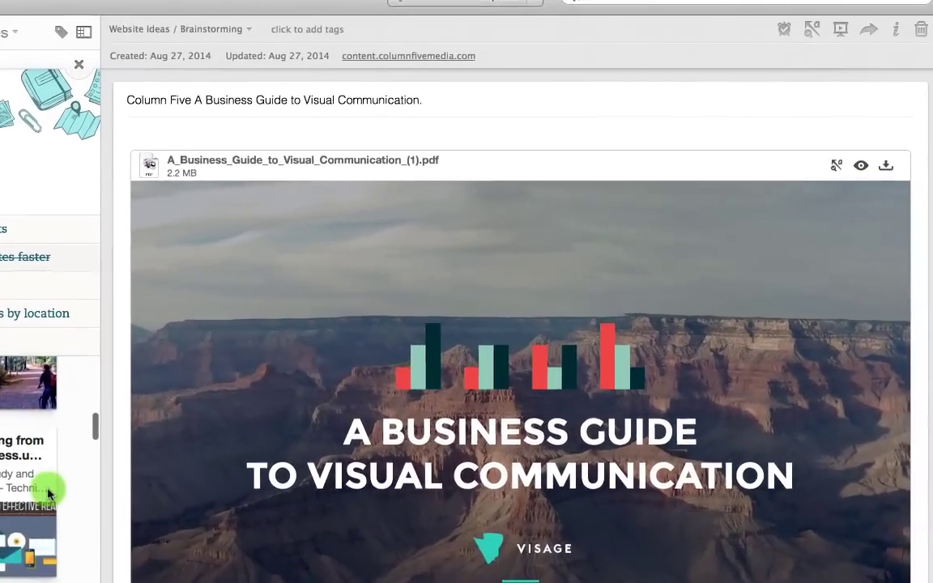
left_click(49, 567)
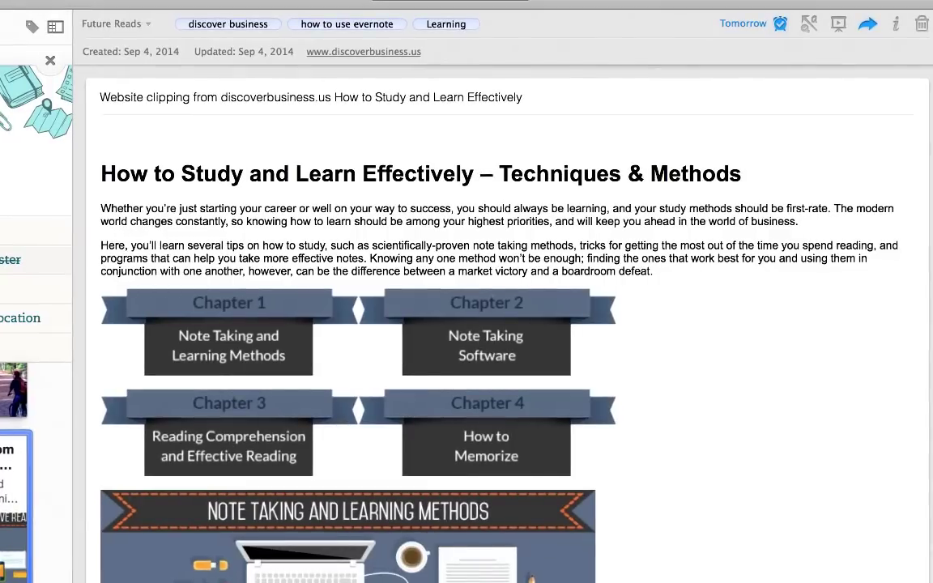
left_click(101, 22)
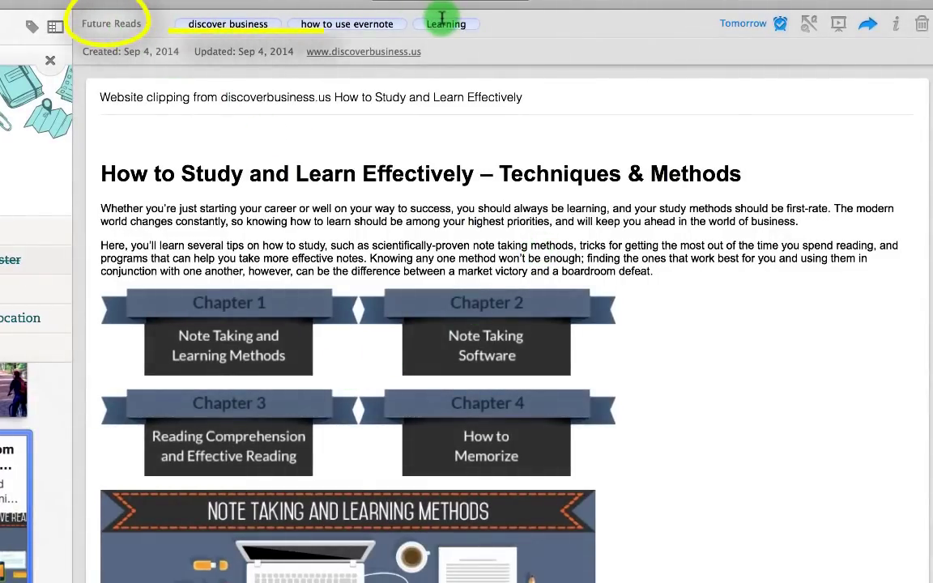
scroll(598, 258, "down", 6)
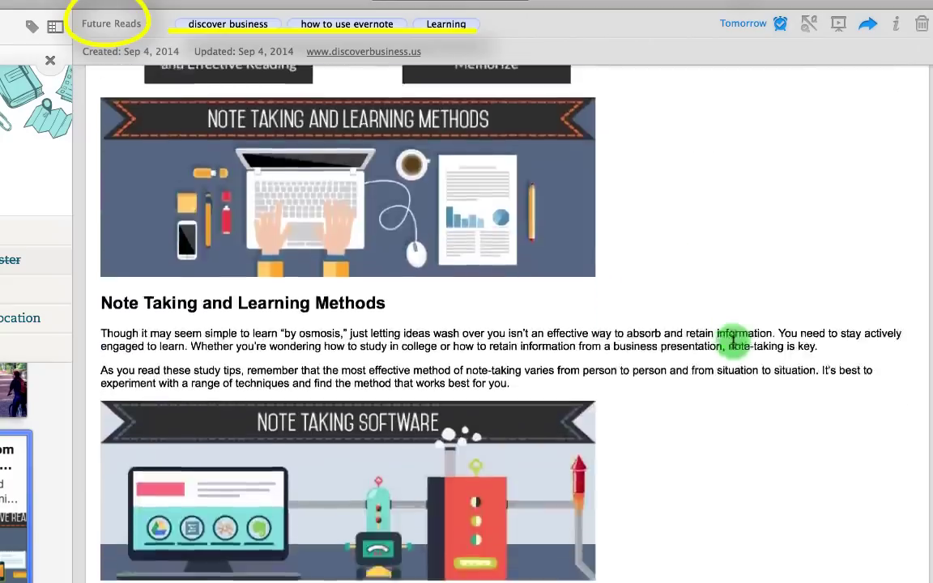
scroll(732, 342, "down", 20)
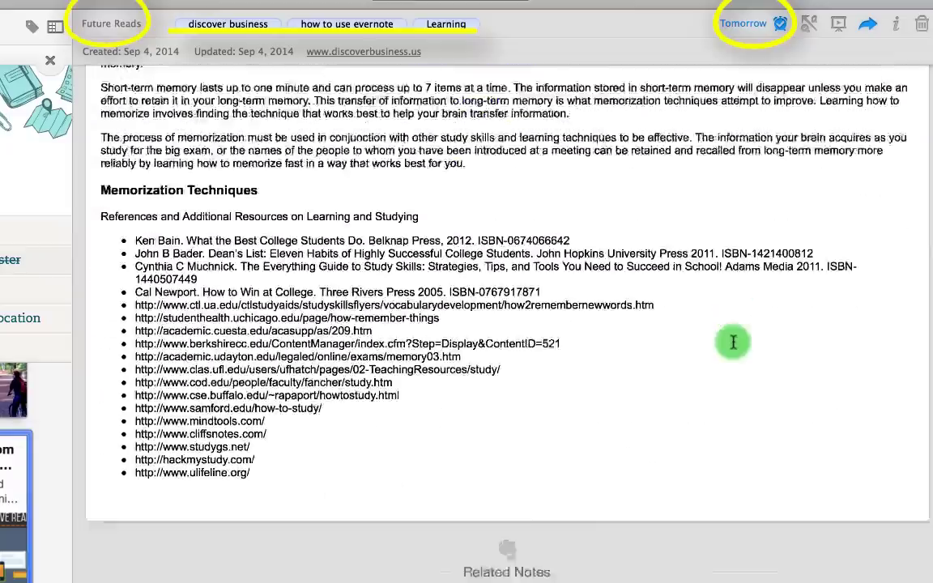
scroll(733, 342, "up", 15)
scroll(16, 405, "up", 2)
Examine the Lifehacker and Top 10 Marketing Books clips, checking their notebook, tags, reminder and article content.
left_click(17, 405)
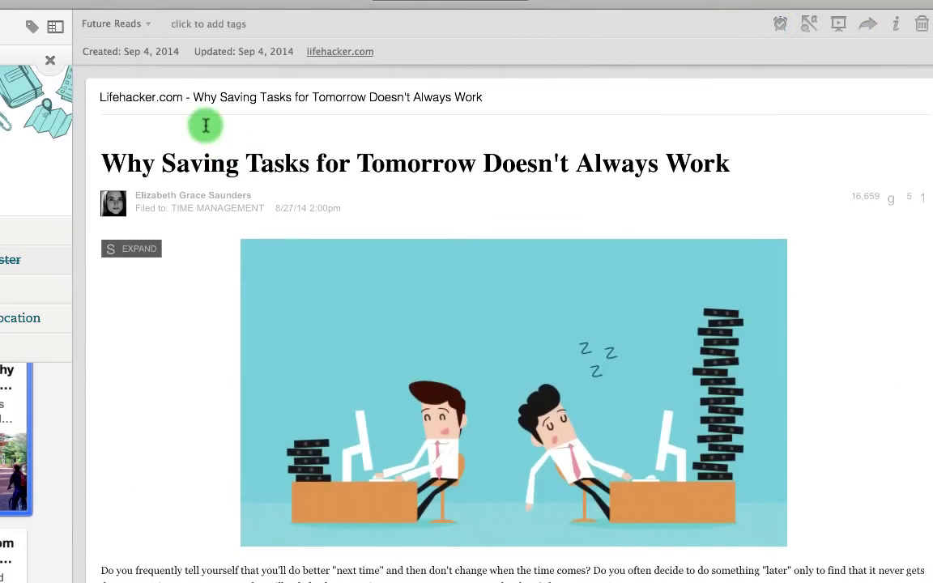
scroll(418, 178, "down", 20)
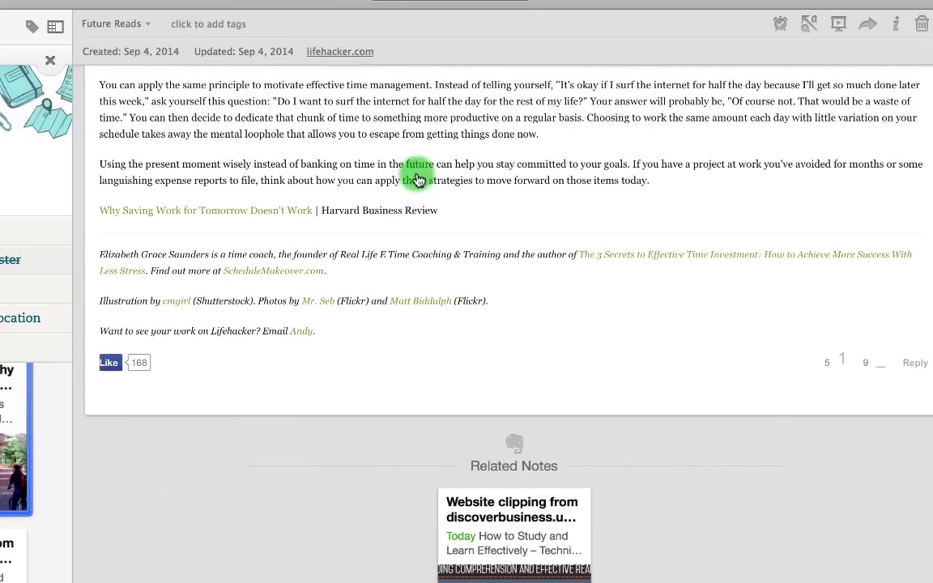
key("Up")
scroll(387, 349, "down", 3)
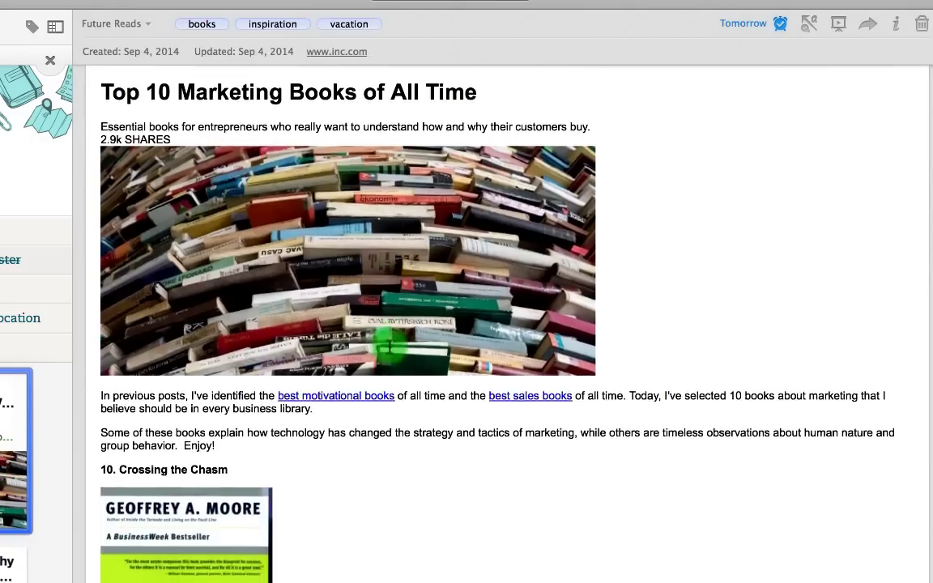
scroll(389, 346, "down", 20)
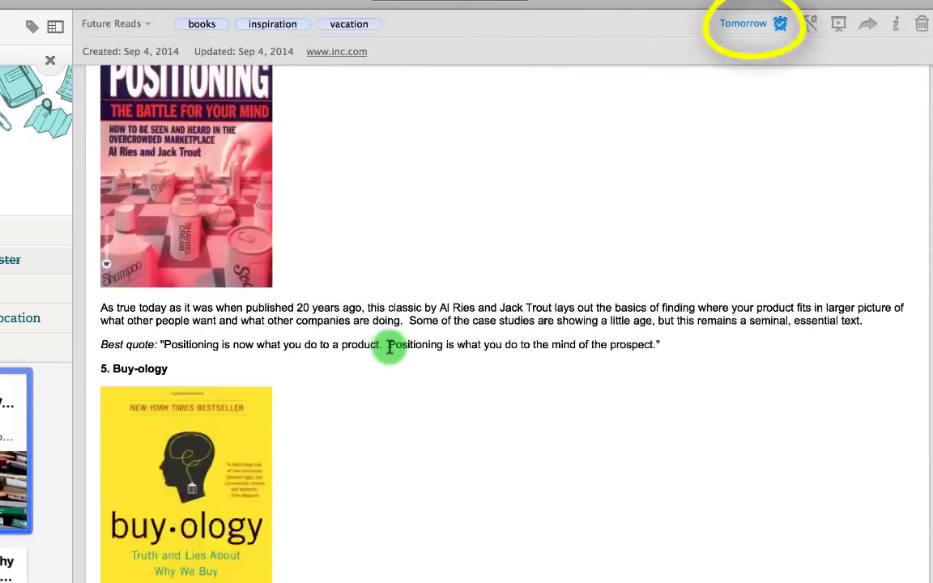
scroll(389, 347, "down", 15)
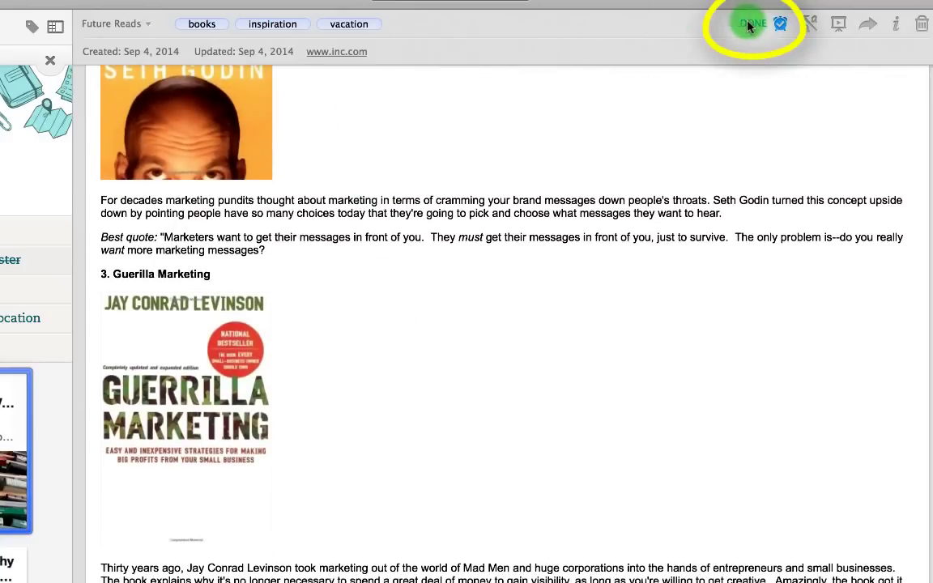
Check the Future Reads reminders and open the annotated note "Example of author name and social icons".
scroll(21, 389, "up", 3)
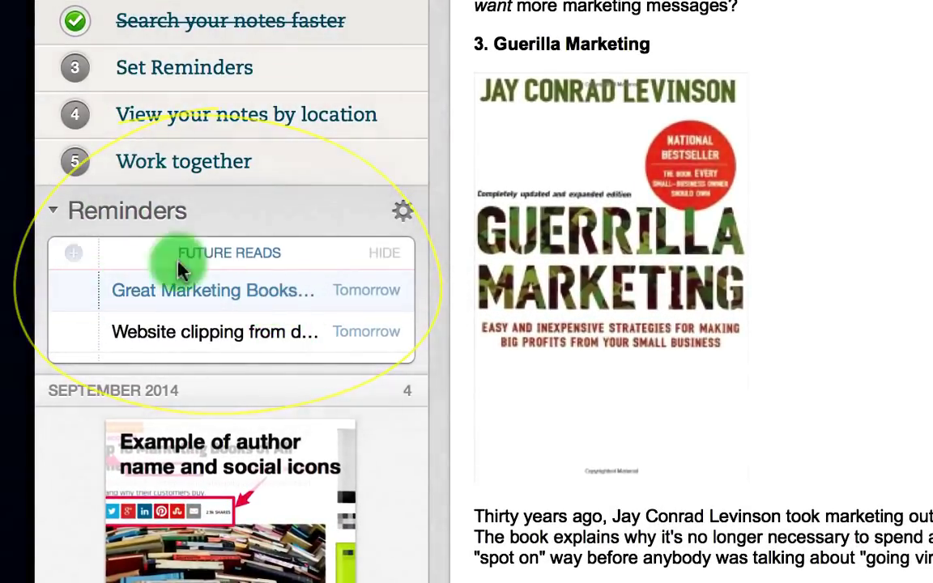
scroll(853, 52, "up", 2)
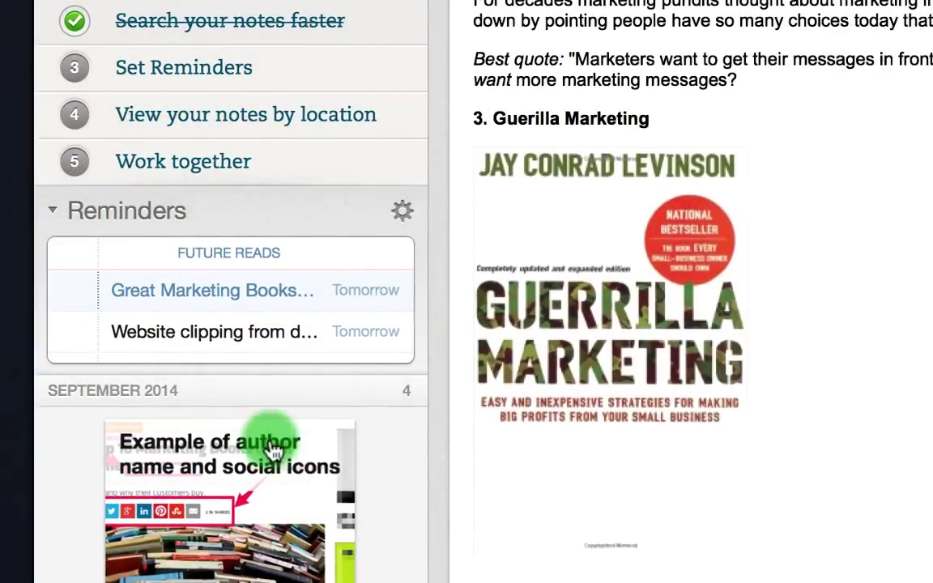
left_click(271, 449)
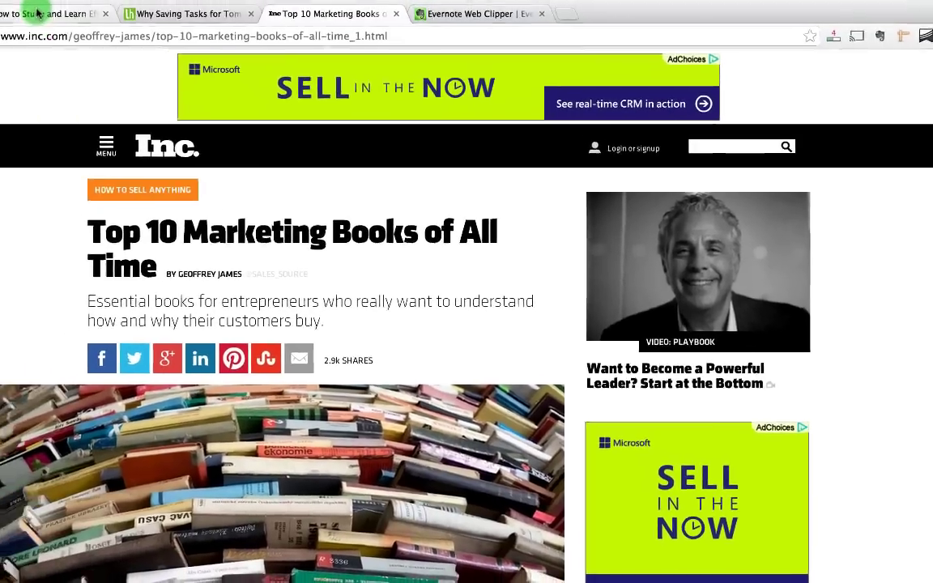
Switch to Chrome and look through the Discover Business article "How to Study and Learn Effectively".
left_click(32, 12)
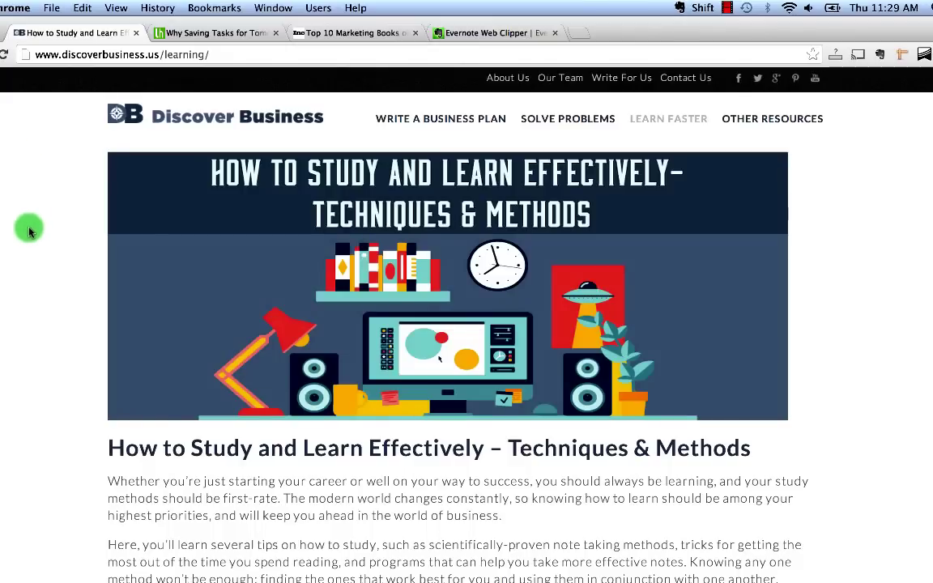
scroll(33, 217, "down", 2)
scroll(46, 339, "down", 10)
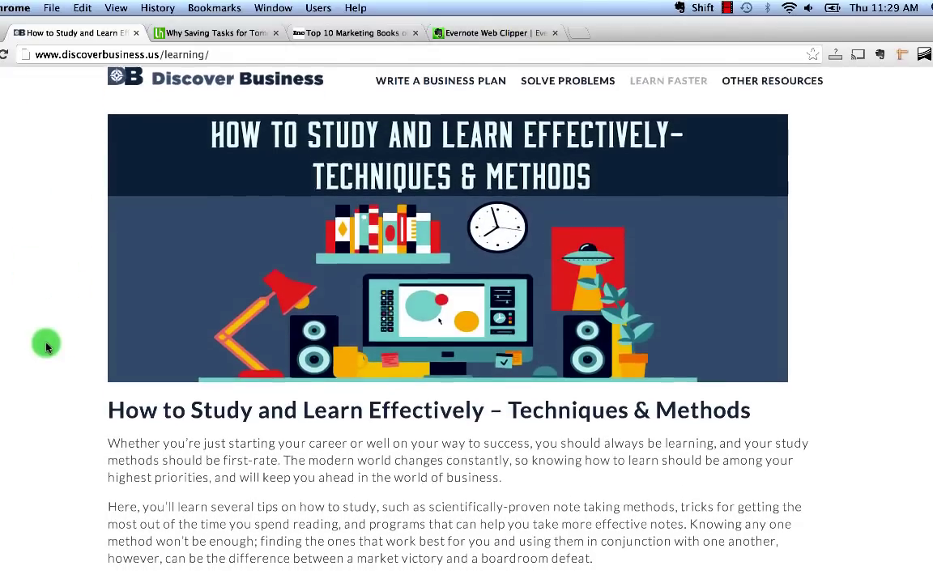
scroll(47, 339, "down", 20)
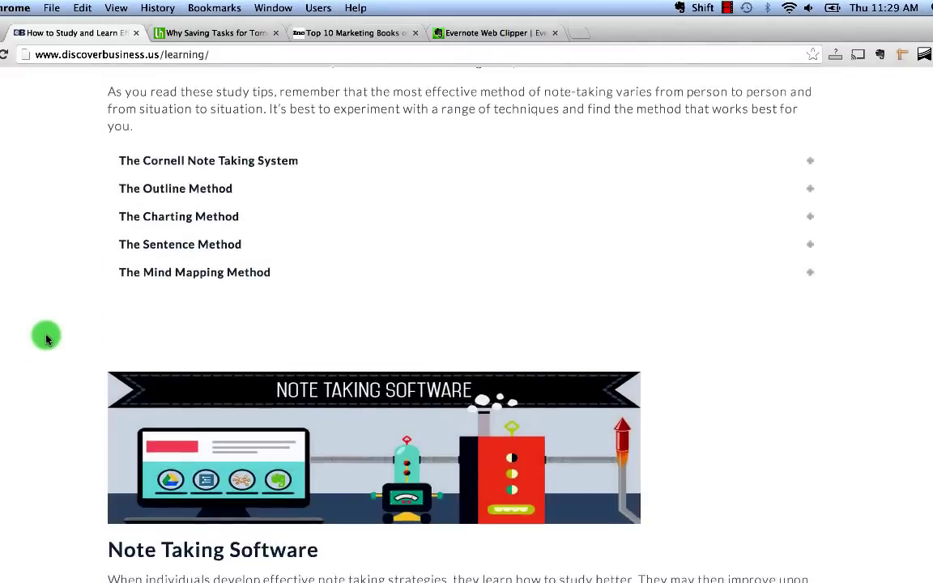